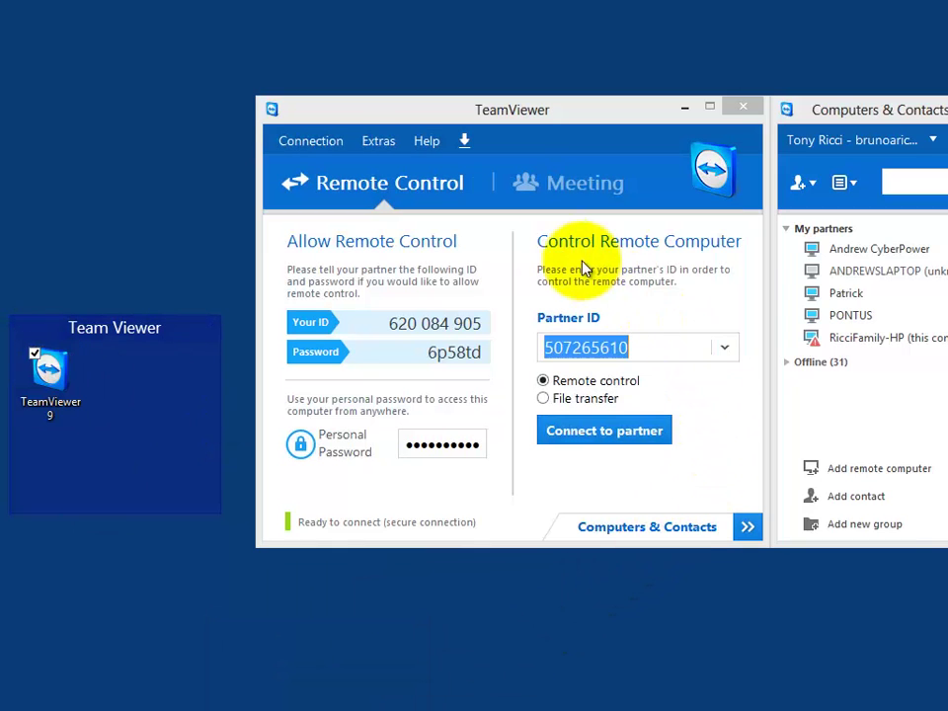
click(337, 148)
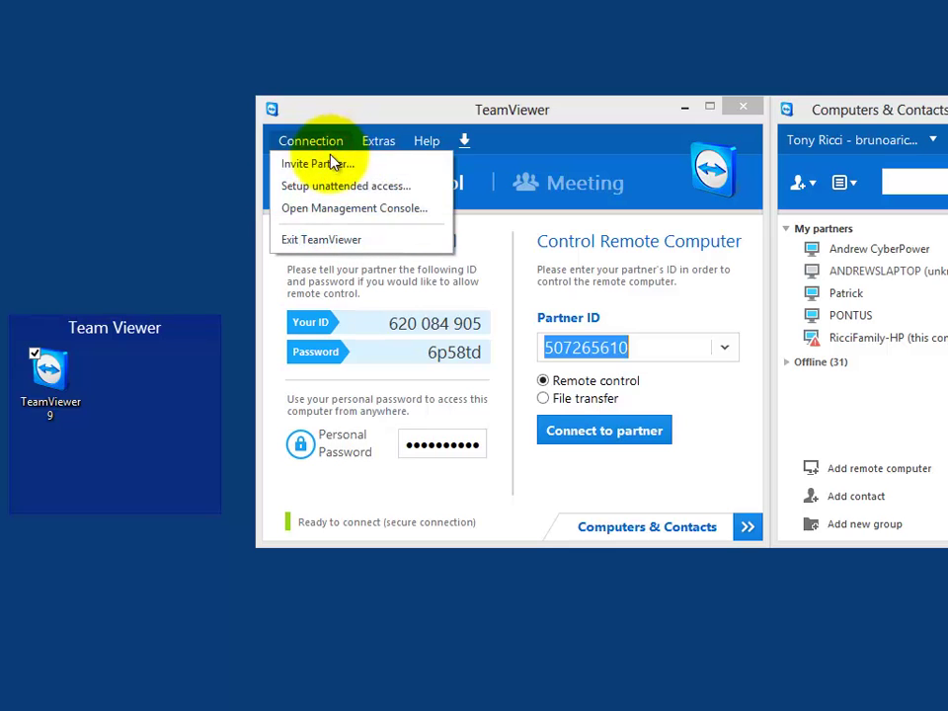
click(326, 169)
click(333, 250)
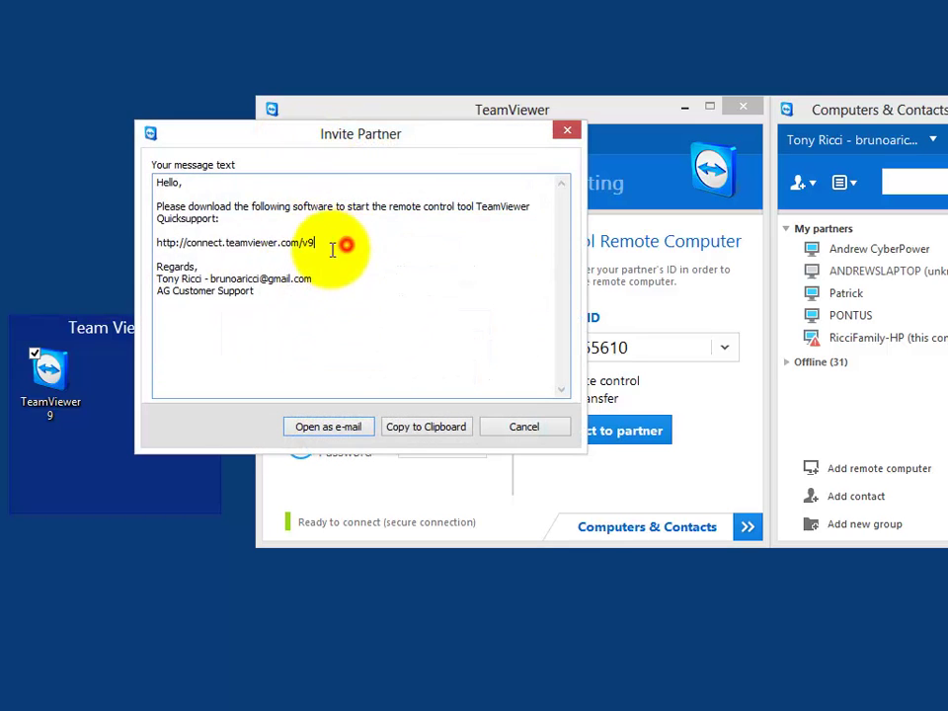
drag(333, 250, 7, 235)
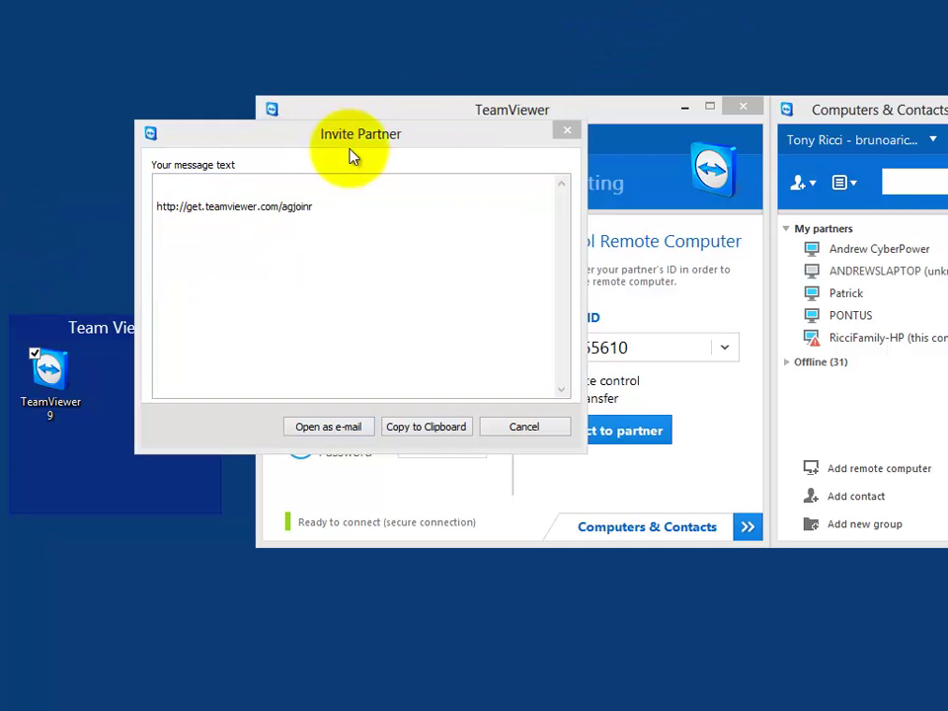
drag(332, 209, 117, 209)
click(237, 210)
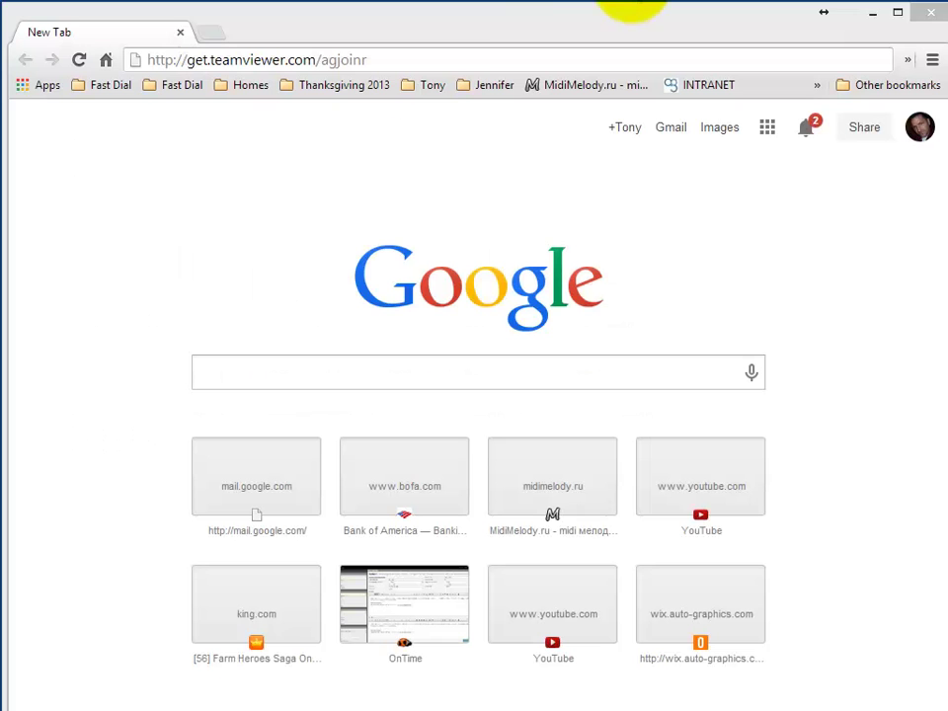
- Load the agjoinr join link in Chrome and select QuickSupport's displayed ID and password
click(433, 62)
key(Return)
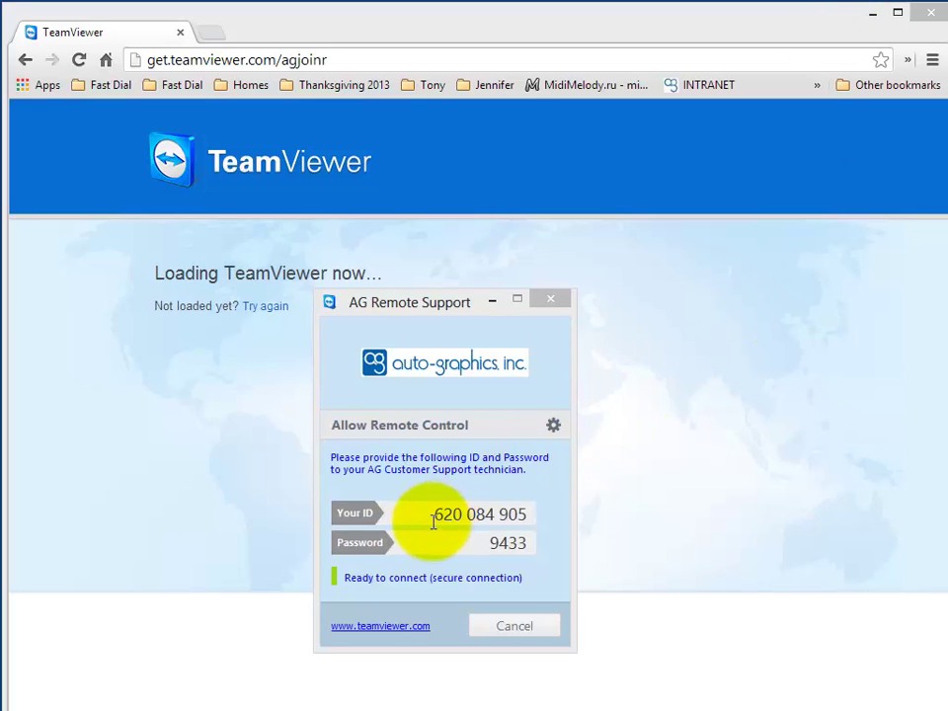
drag(432, 520, 599, 512)
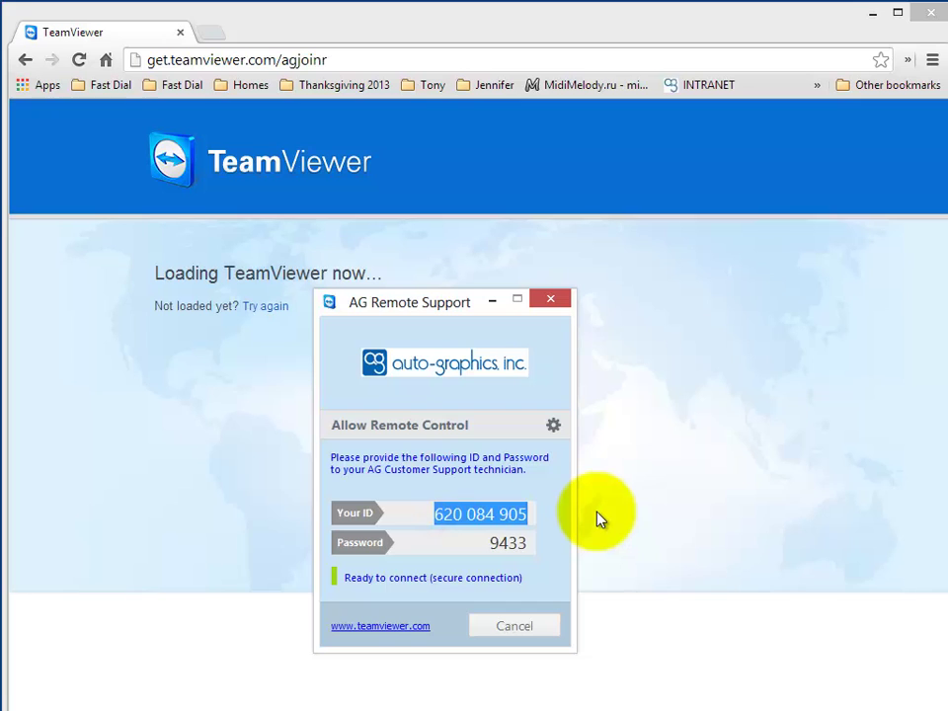
drag(482, 543, 580, 551)
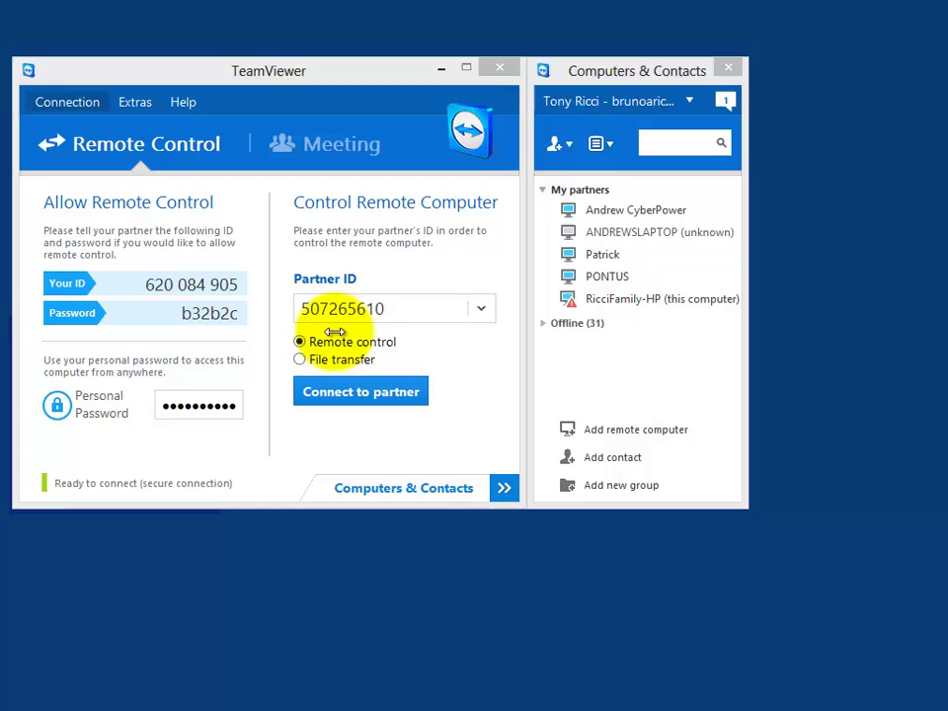
- Replace the Partner ID with 620084 and connect in Remote control mode
click(382, 312)
drag(384, 311, 195, 309)
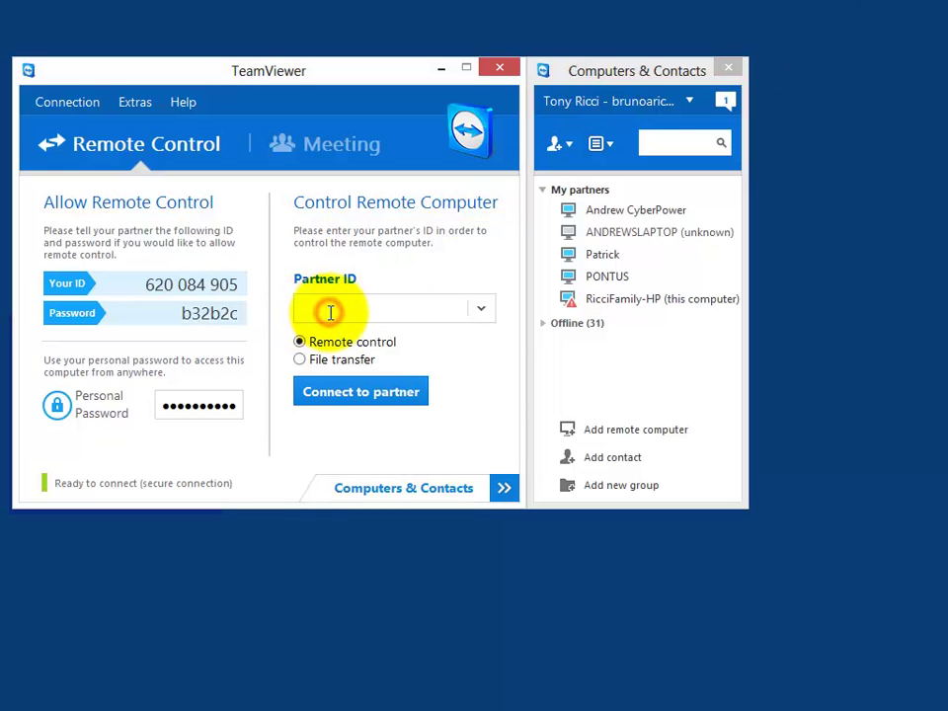
text(62)
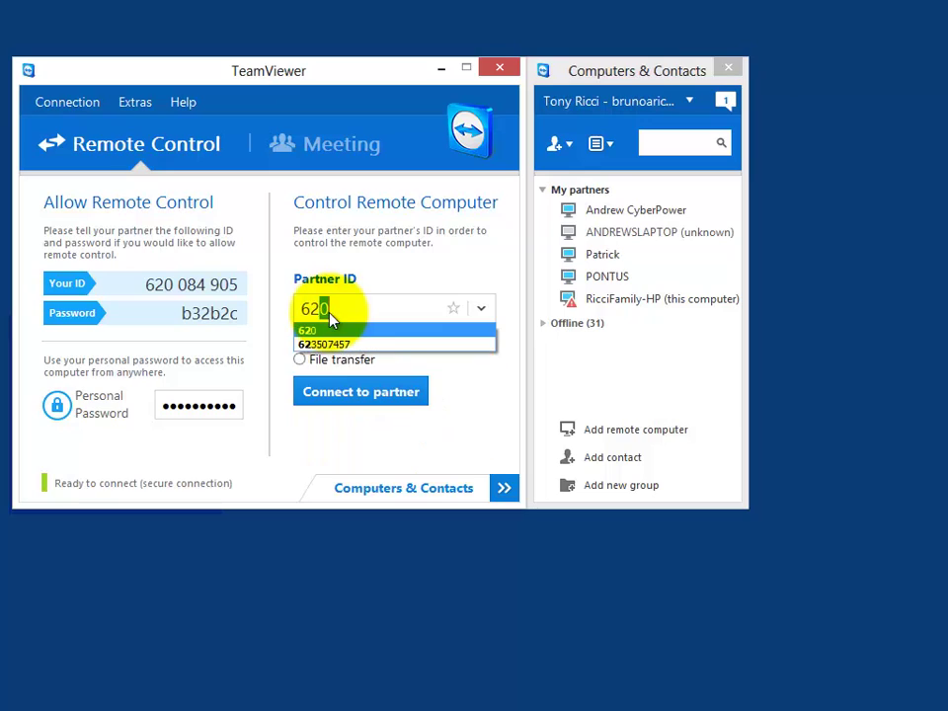
text(0084905)
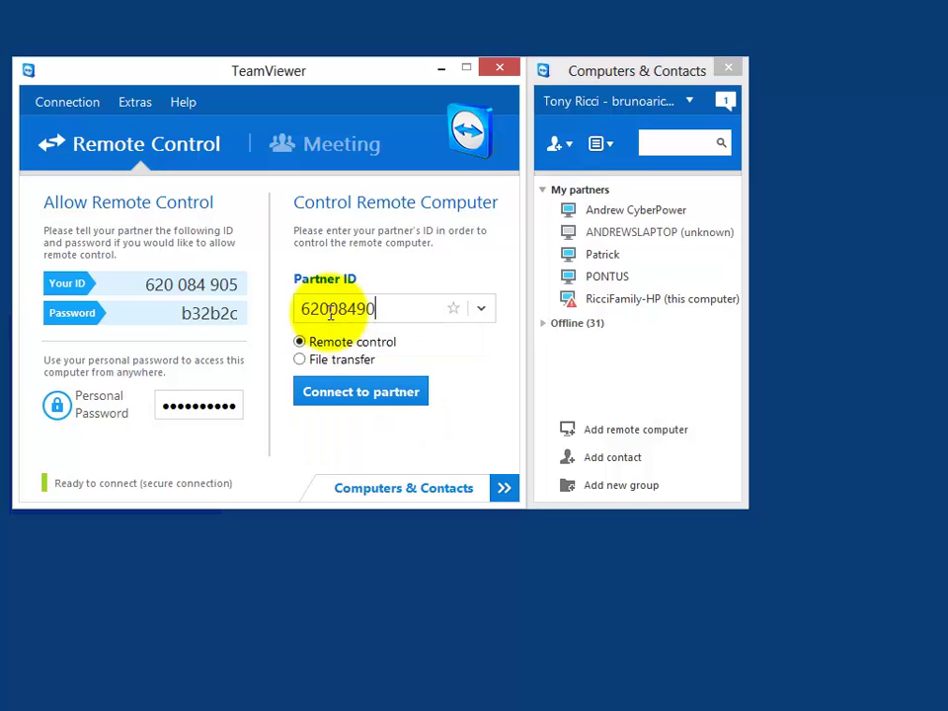
click(360, 393)
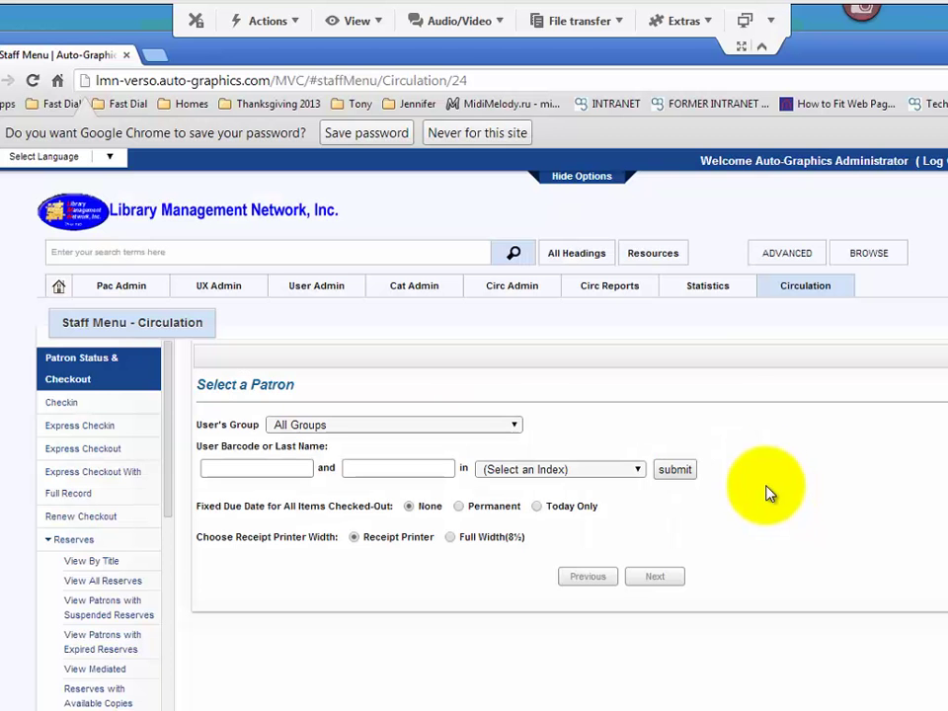
- Start recording the remote session from Extras > Record
click(52, 255)
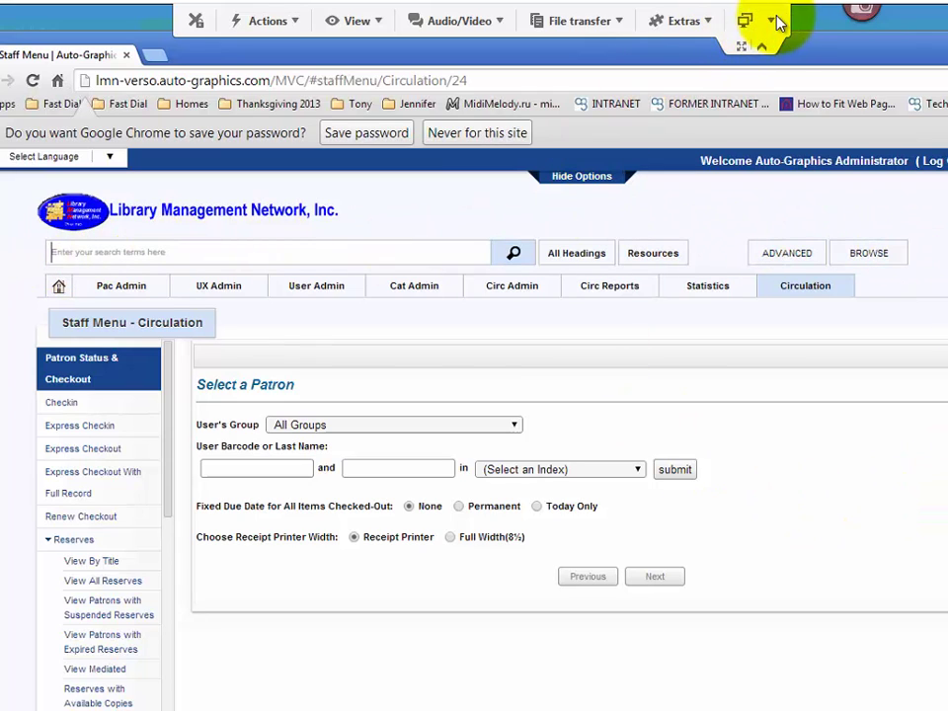
click(704, 23)
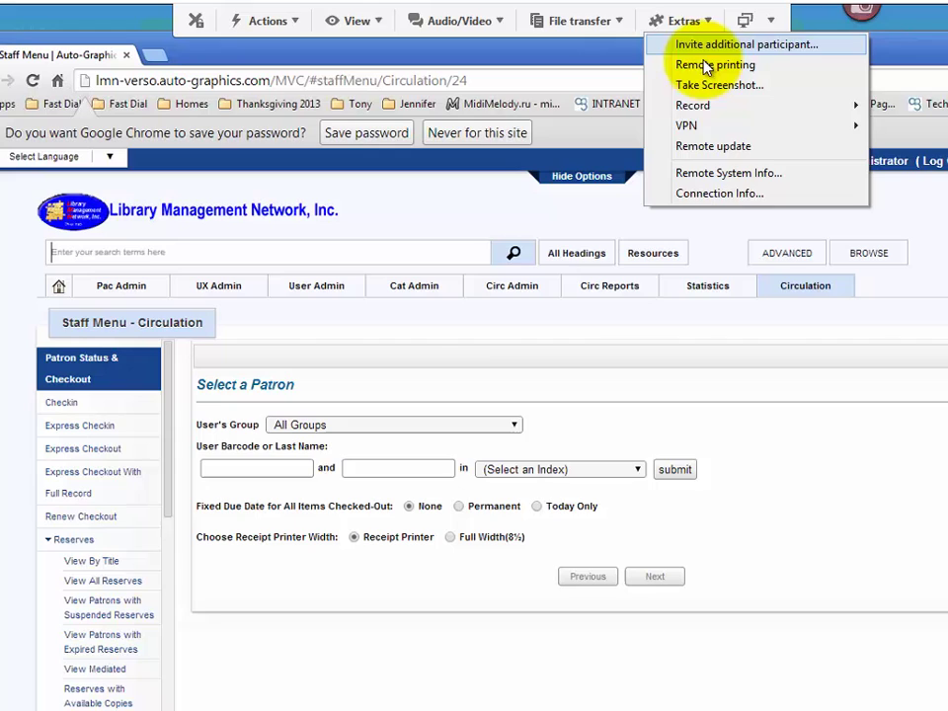
mouse_move(701, 109)
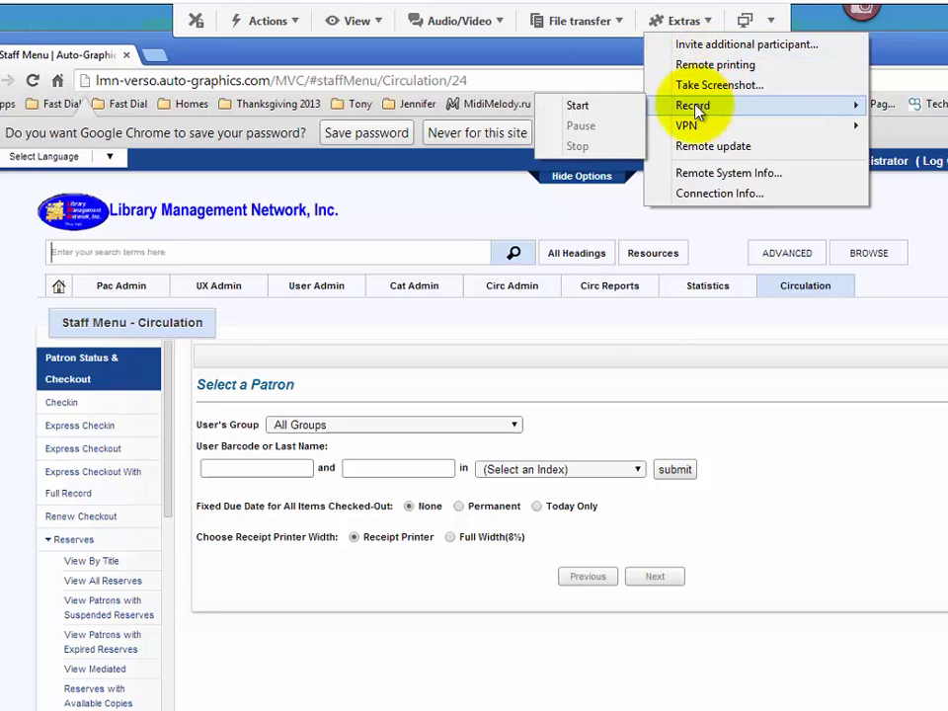
click(573, 107)
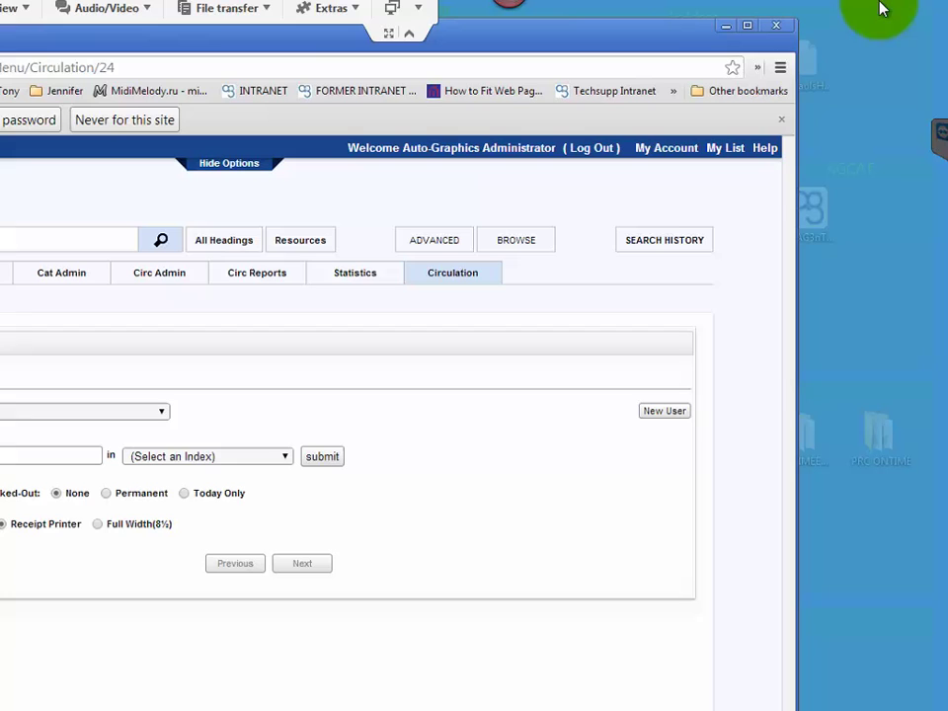
- Stop the recording and save it as a .tvs session file on the Desktop
click(351, 13)
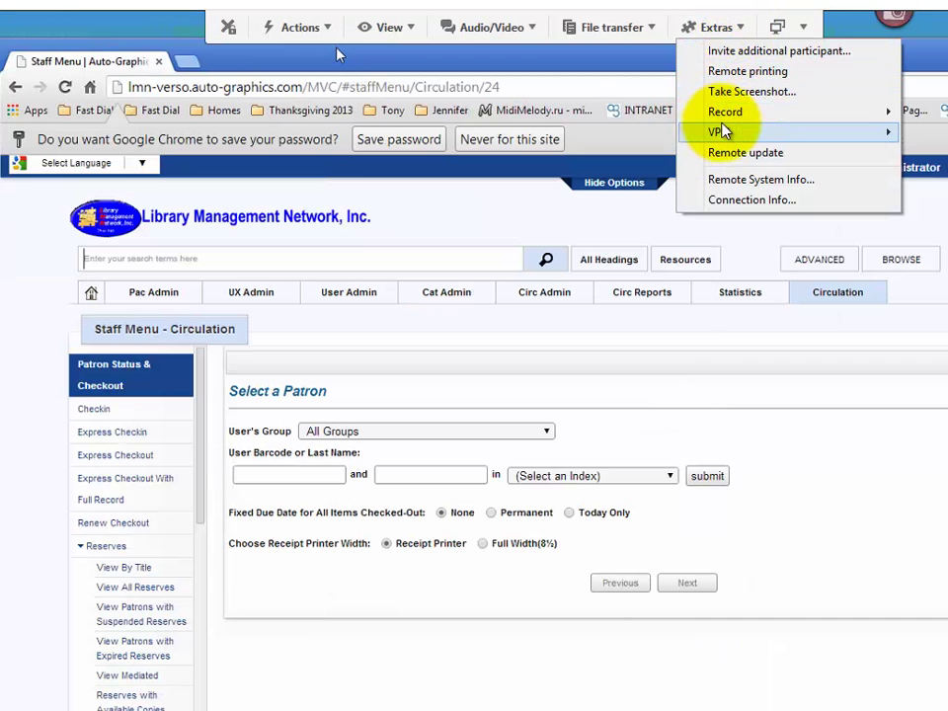
mouse_move(726, 114)
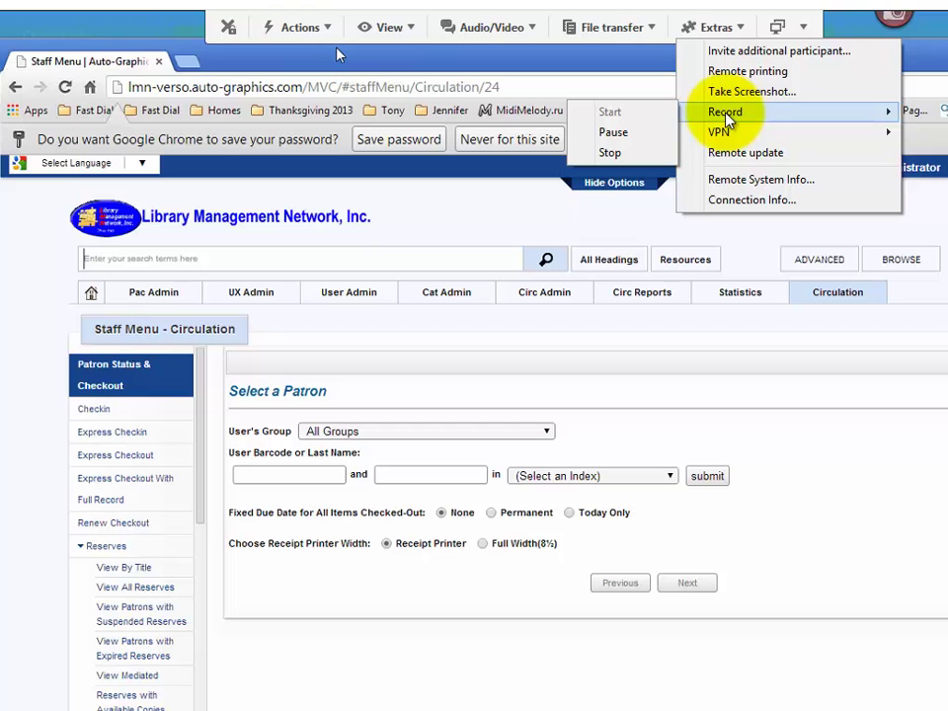
click(609, 152)
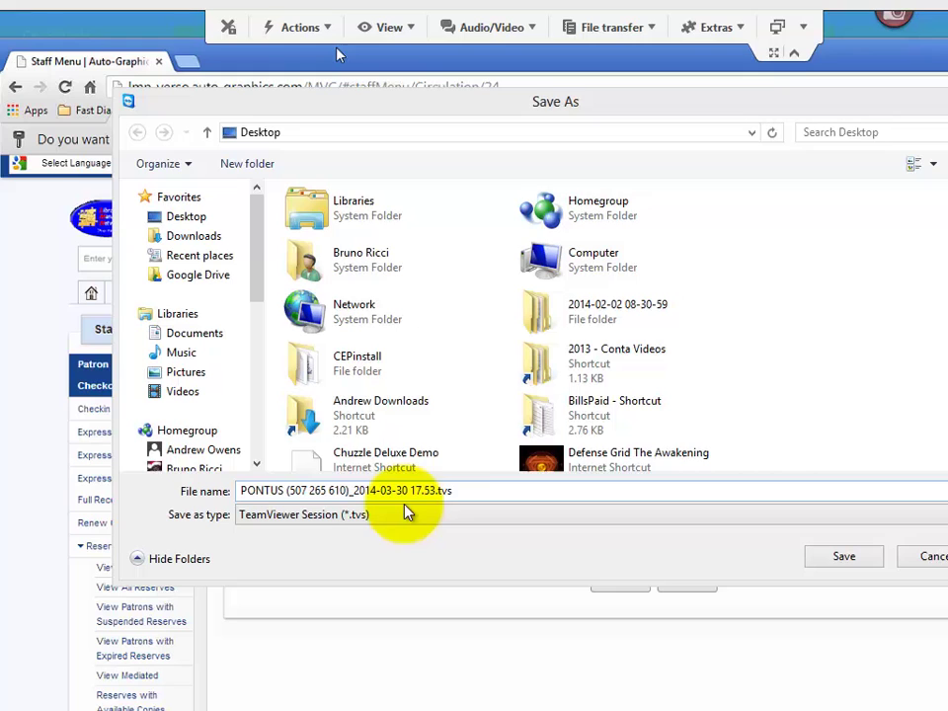
click(832, 559)
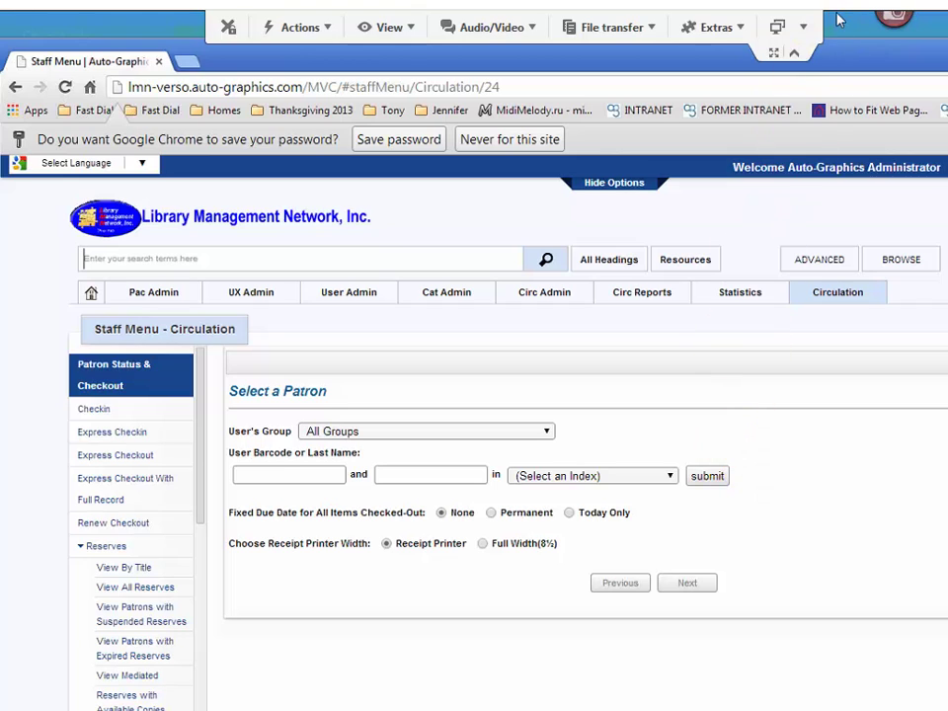
- Take a screenshot of the remote screen and save it as screenshot.png
click(731, 28)
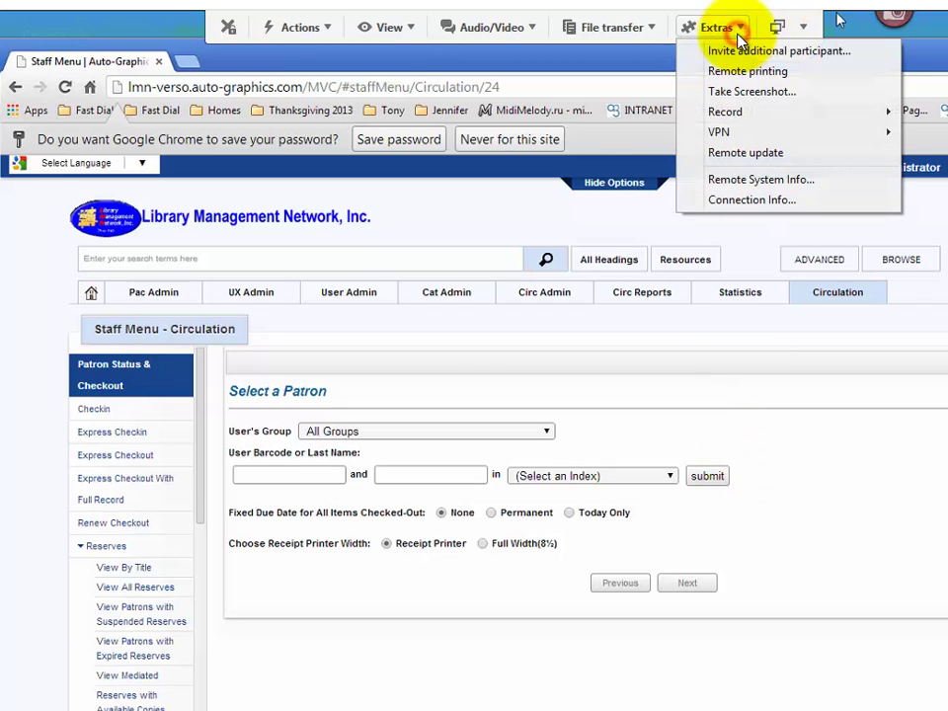
click(726, 96)
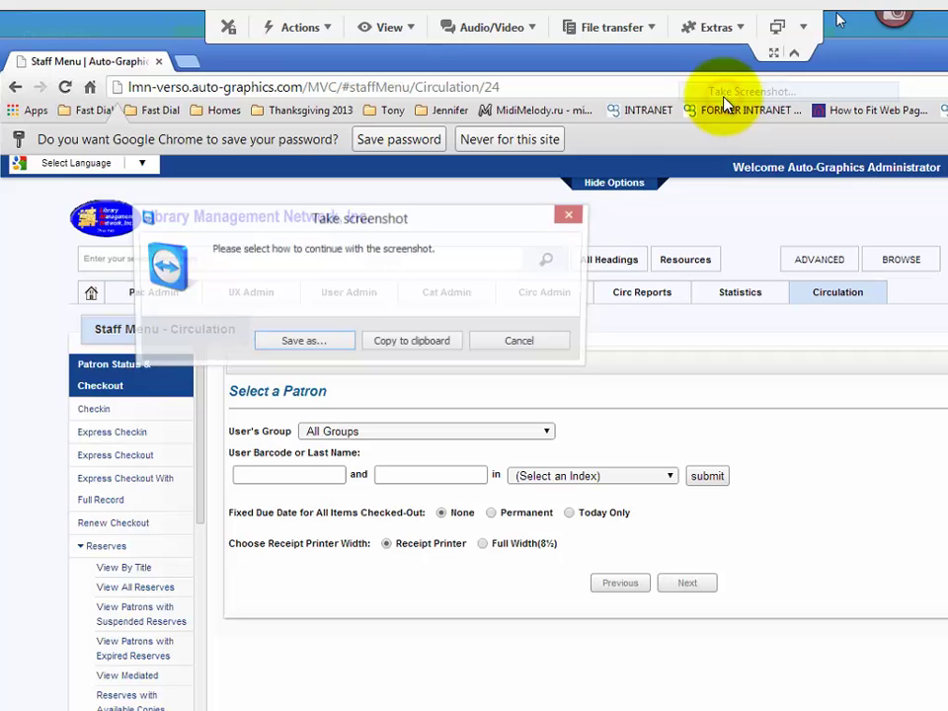
click(294, 342)
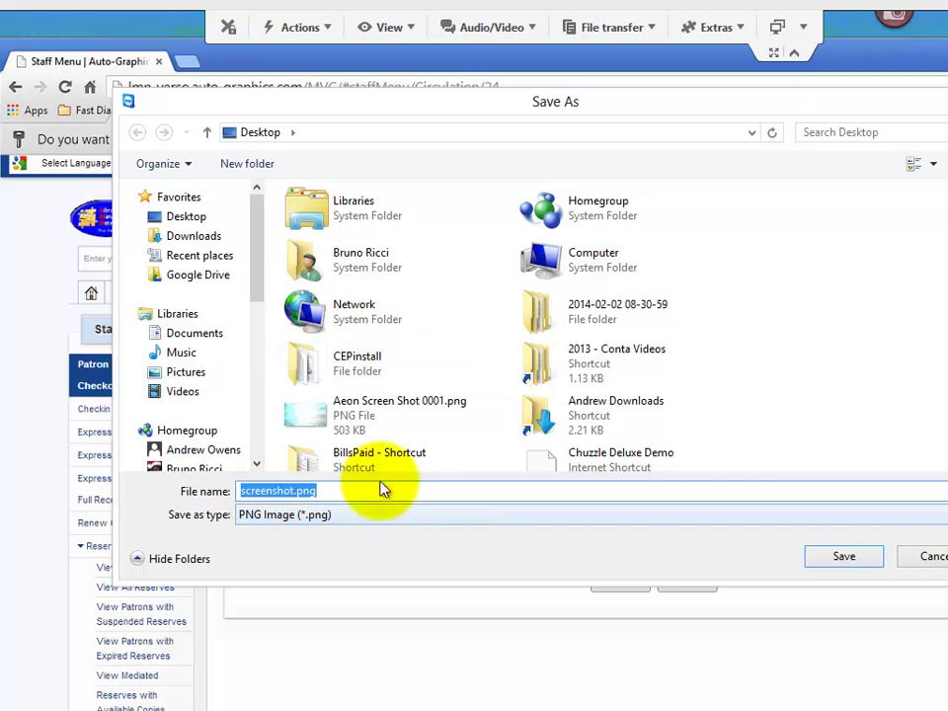
click(844, 556)
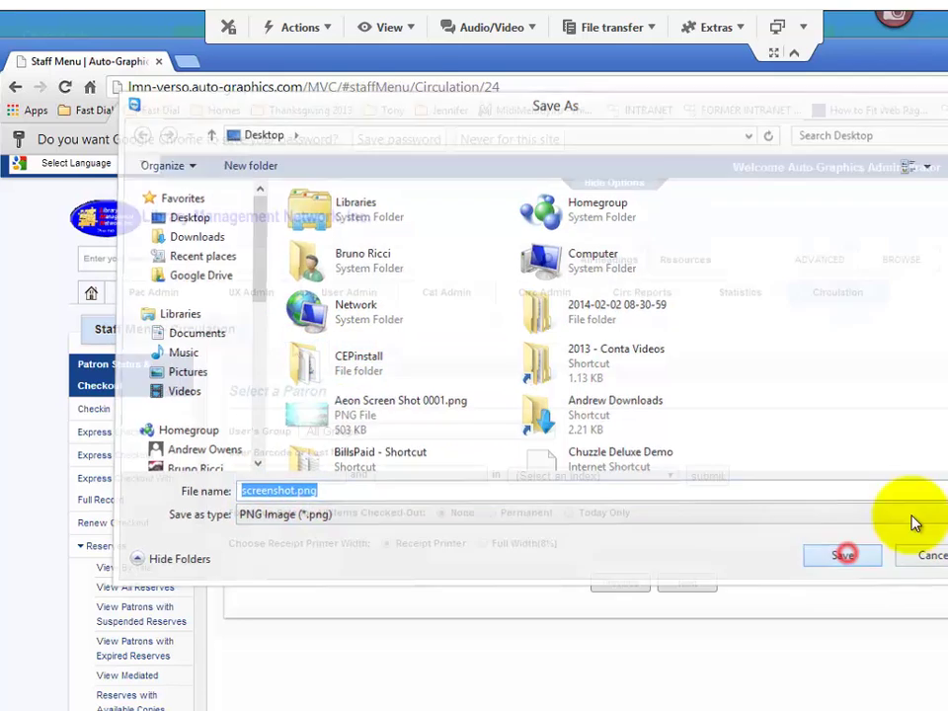
- Review the remote system information, selecting the IP address and OS name, then close it
click(731, 27)
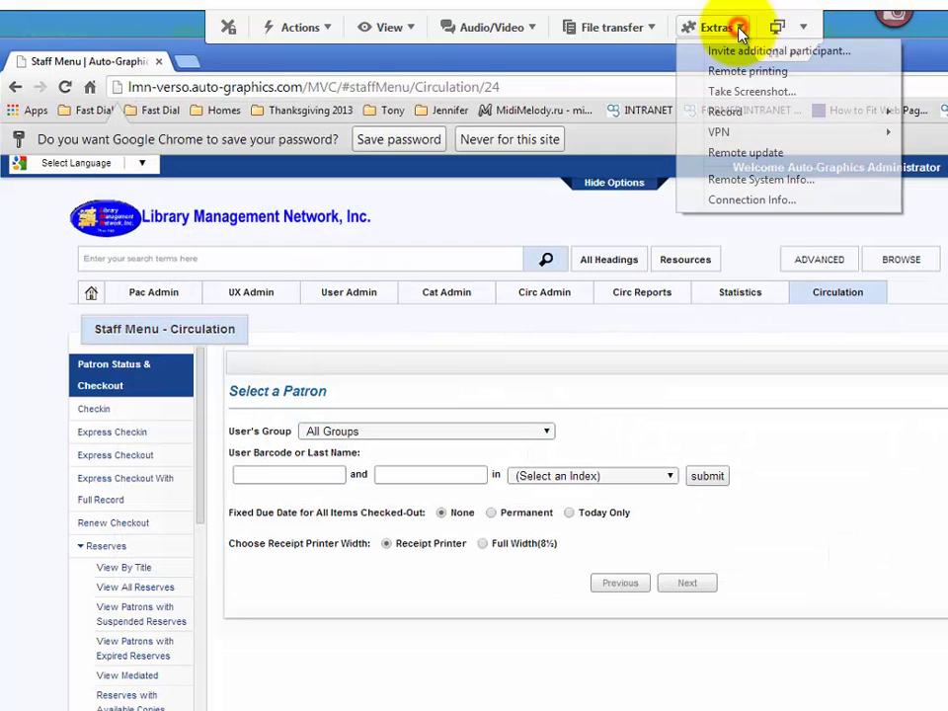
click(739, 184)
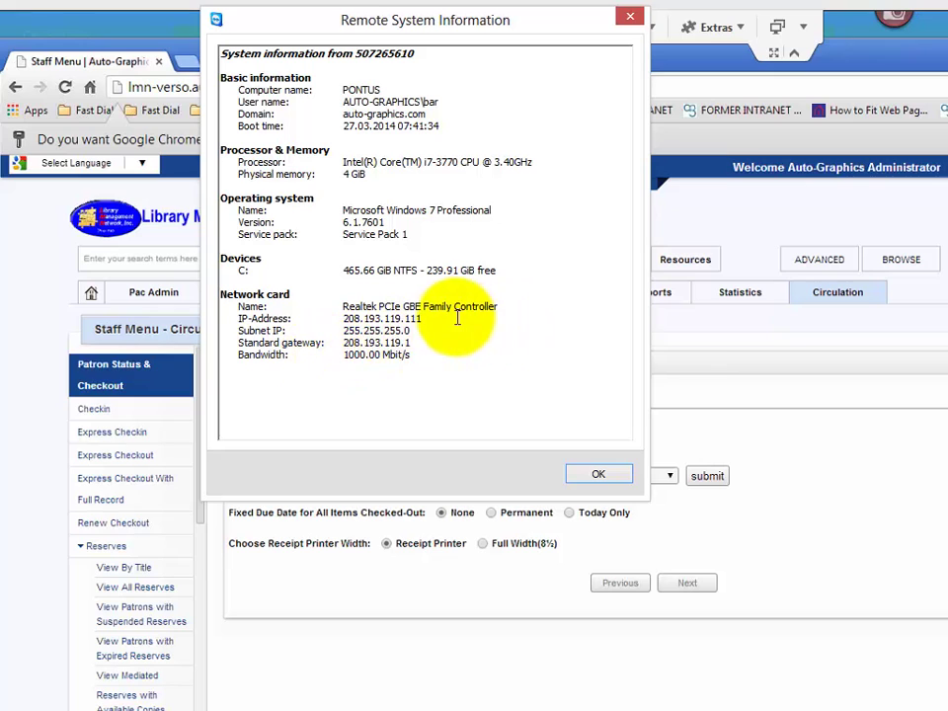
drag(451, 317, 220, 318)
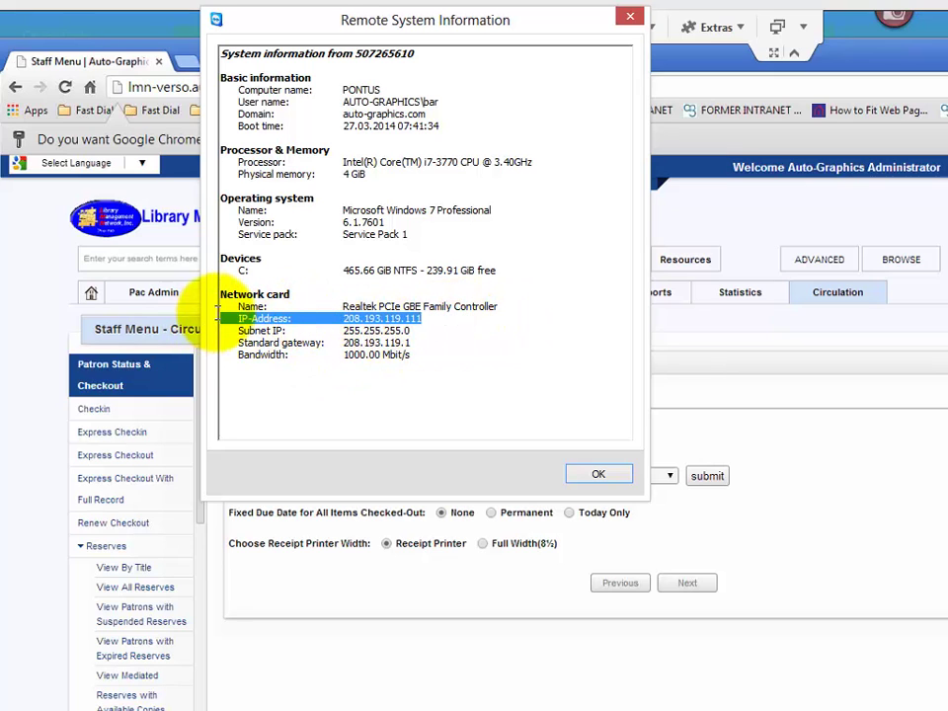
drag(504, 206, 233, 211)
key(Escape)
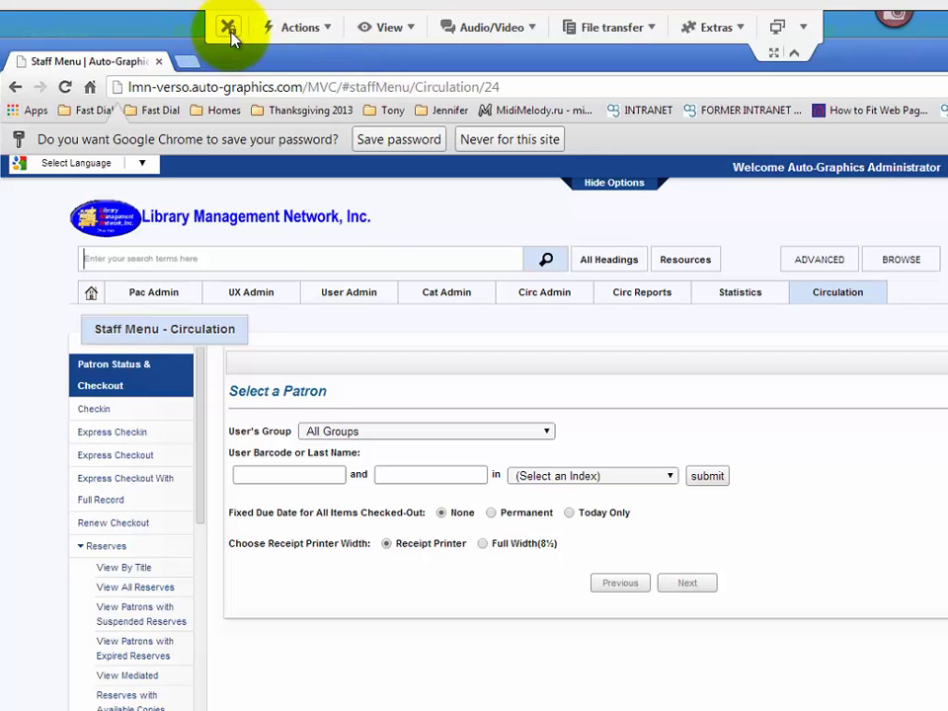
- Open the Actions dropdown on the remote-control toolbar
click(324, 30)
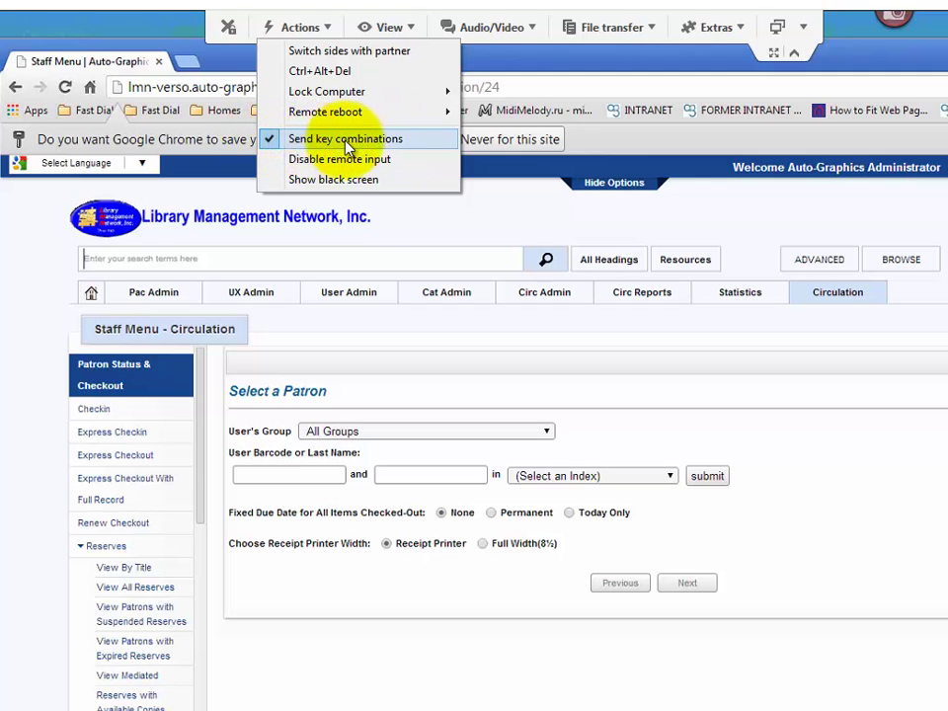
click(716, 27)
click(716, 27)
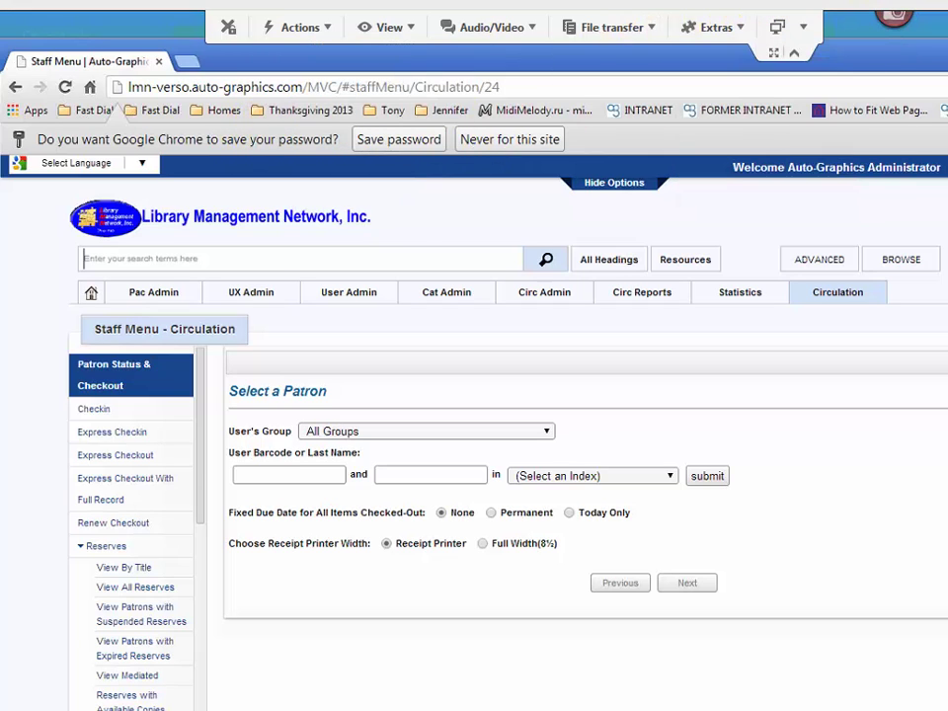
click(413, 28)
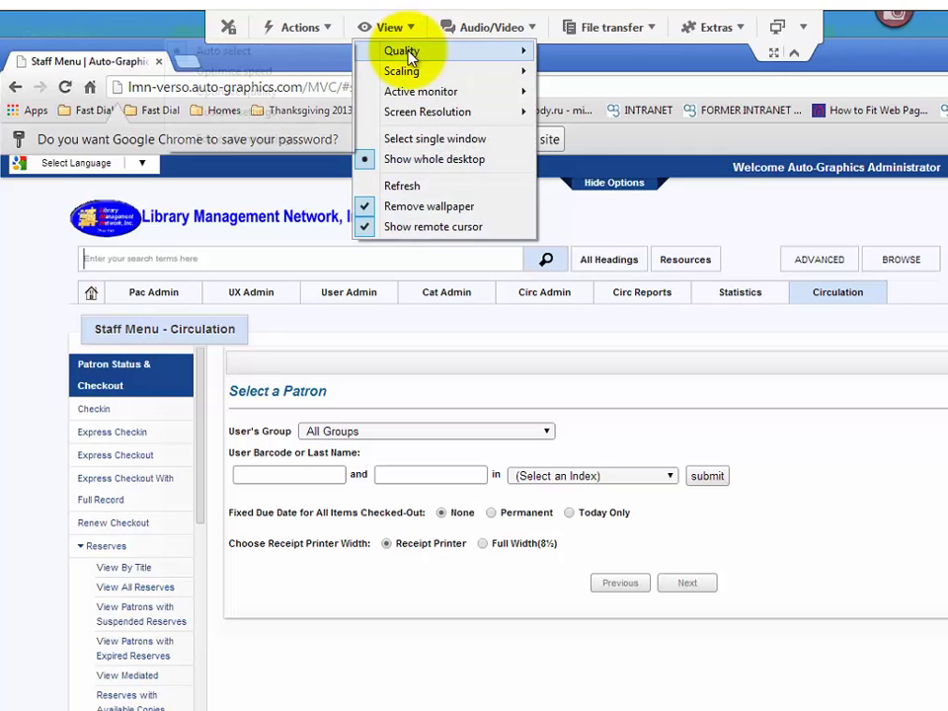
mouse_move(401, 58)
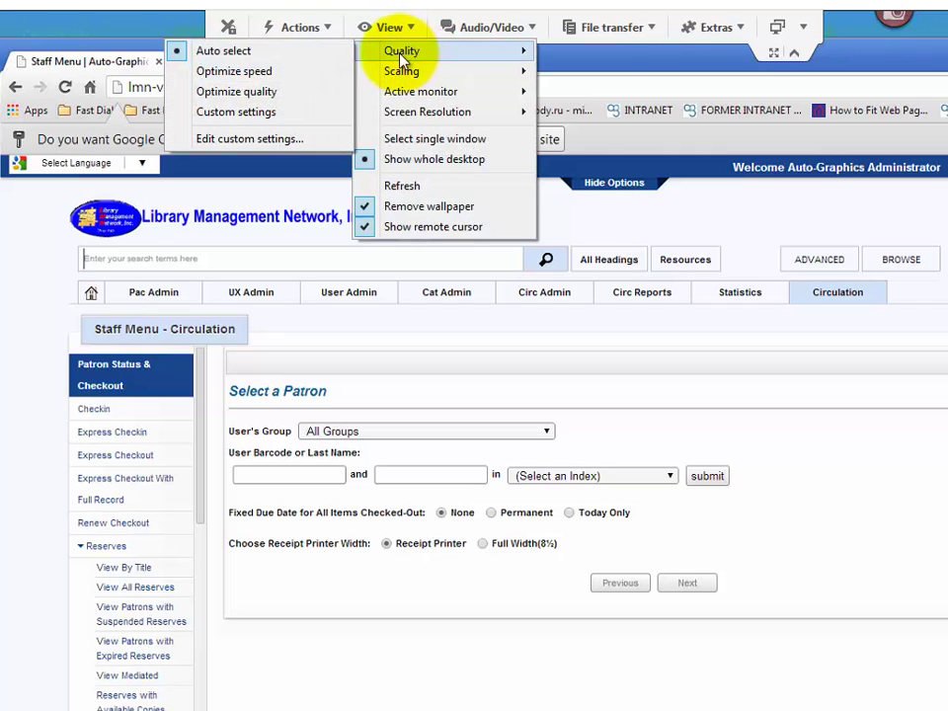
click(211, 79)
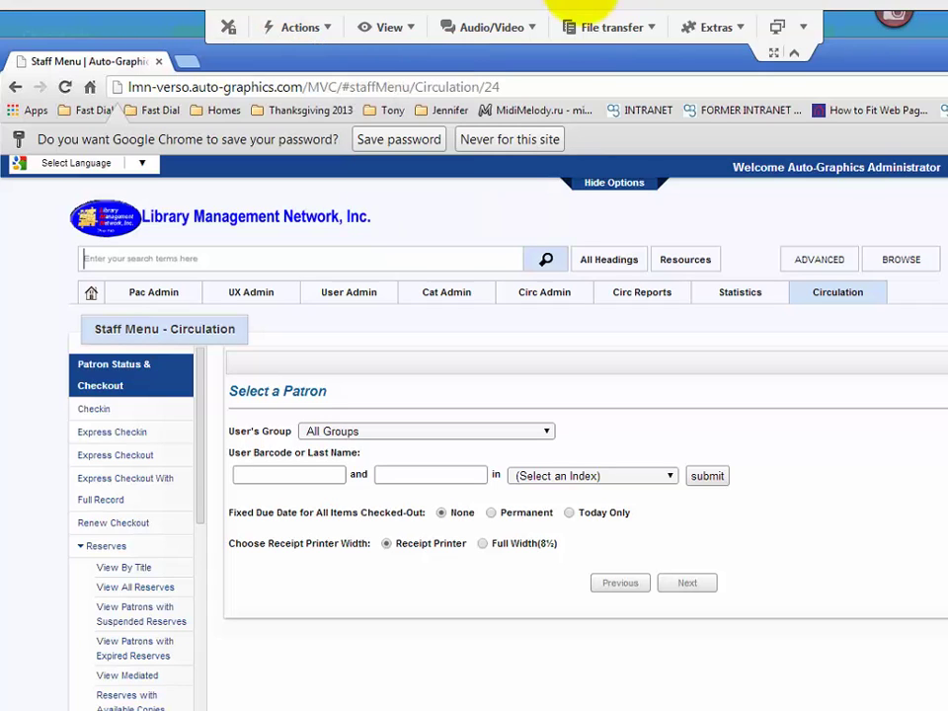
- Send 'hello' through Audio/Video > Chat, then close the chat panels
click(530, 27)
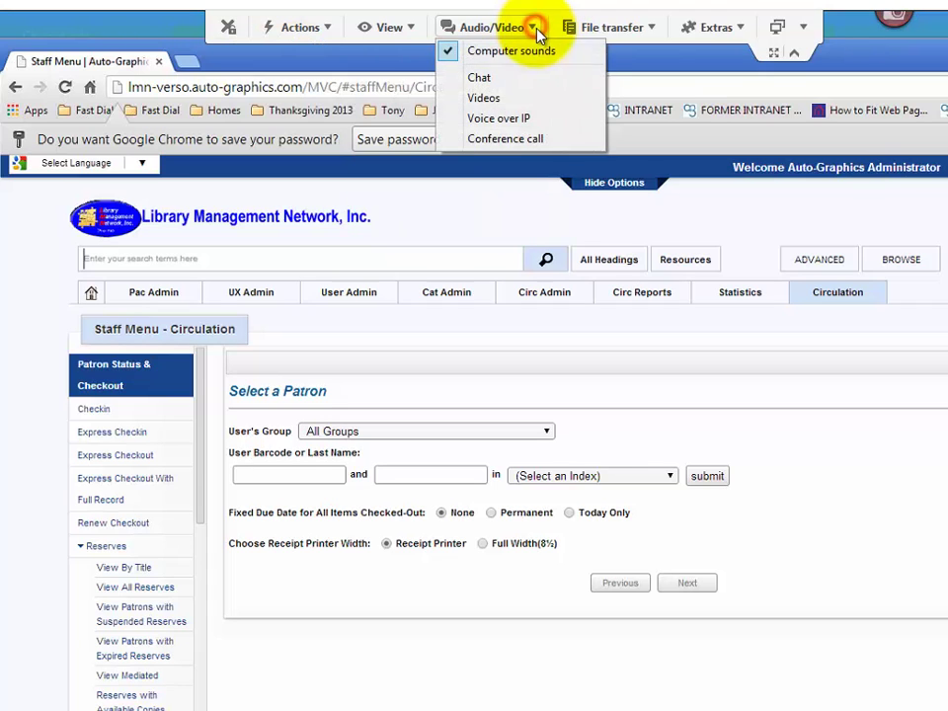
click(483, 79)
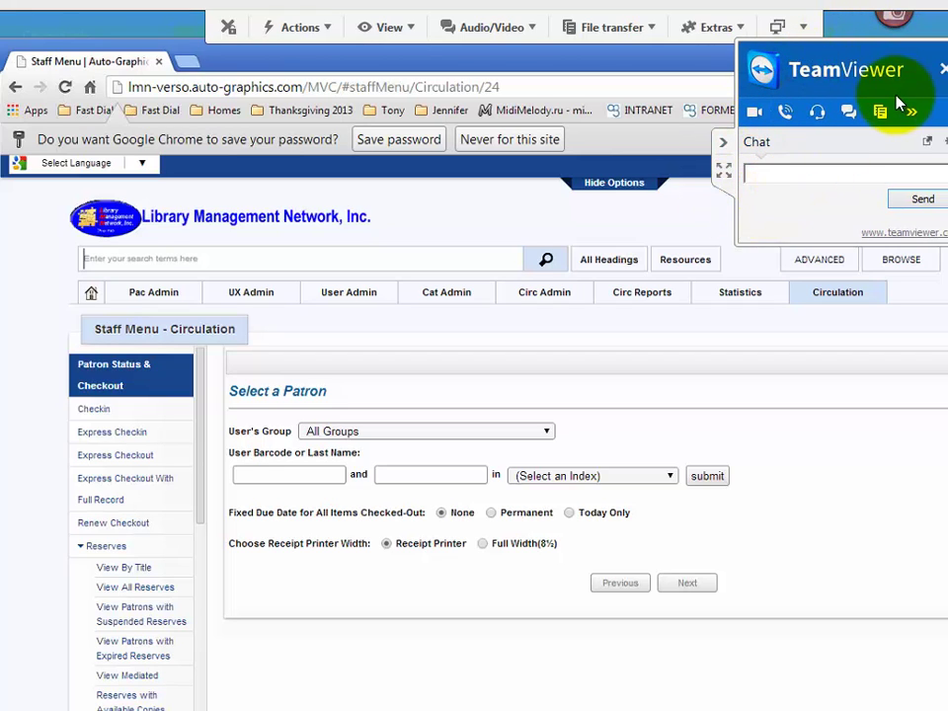
text(hello)
key(Return)
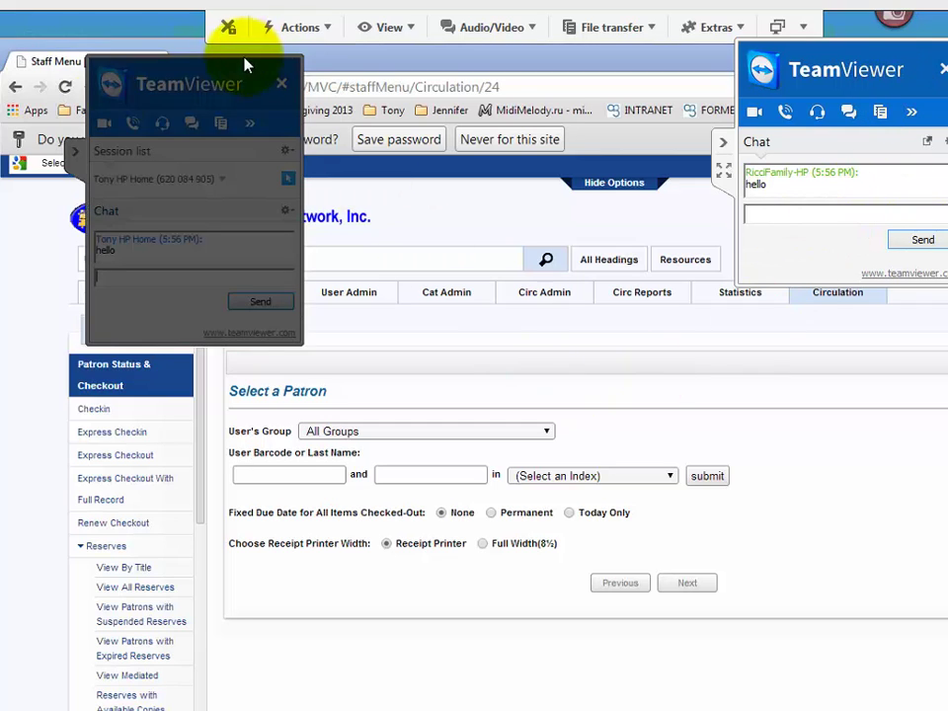
click(125, 275)
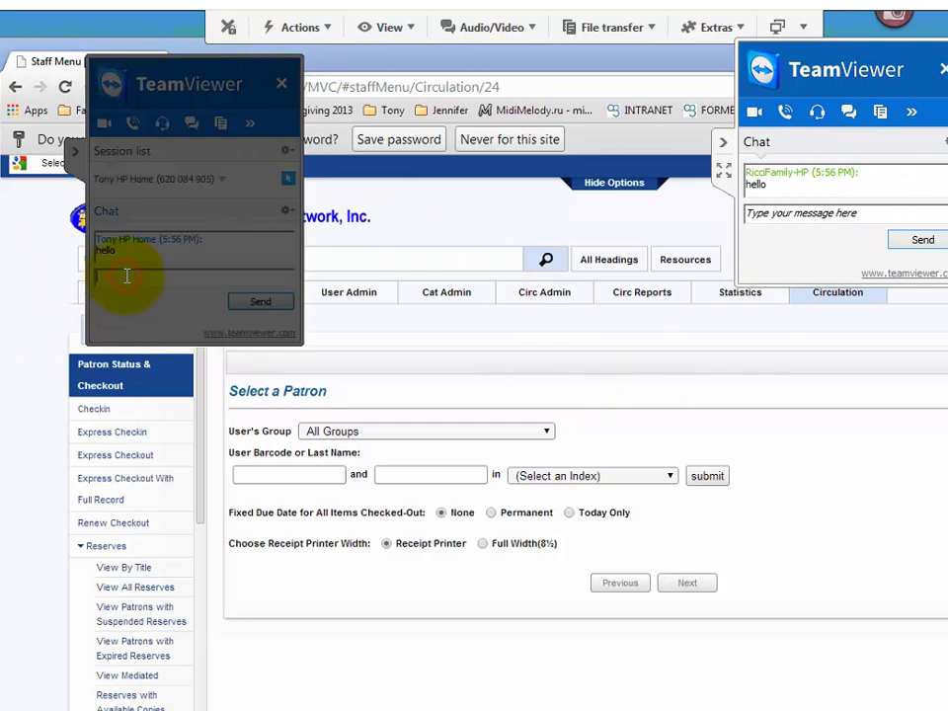
click(530, 29)
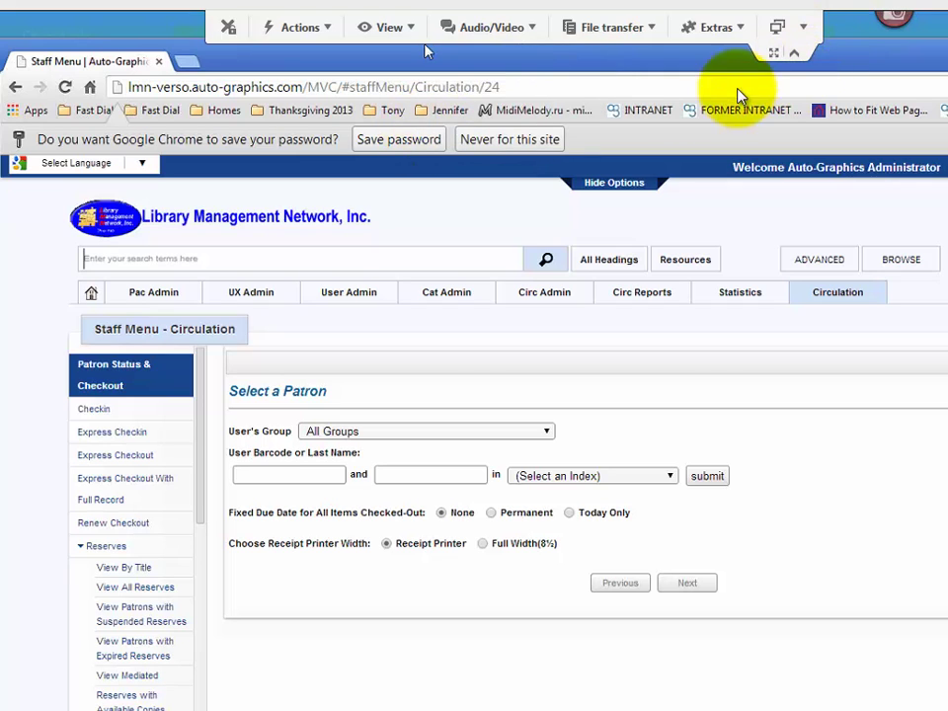
- Open the File transfer window, centre it, and browse the local pane to C:\ OS
click(642, 31)
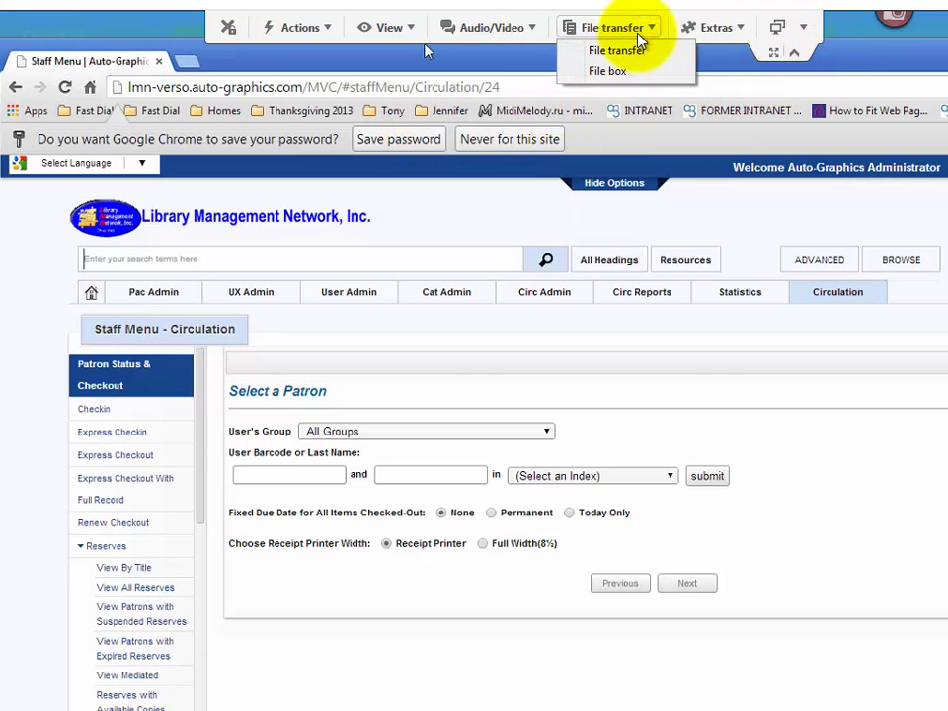
click(616, 52)
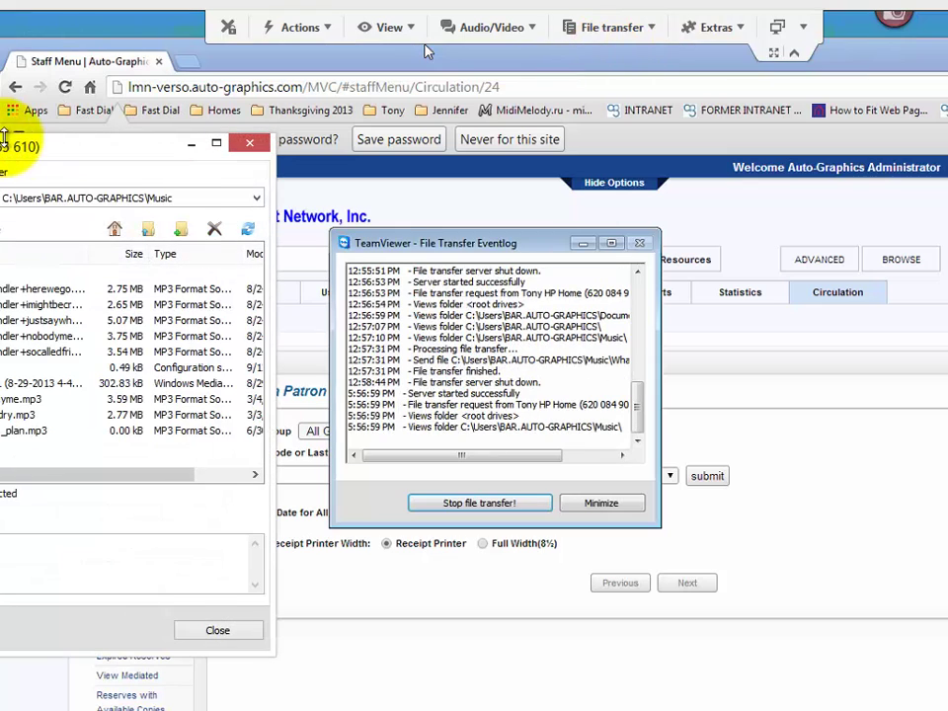
drag(32, 150, 553, 146)
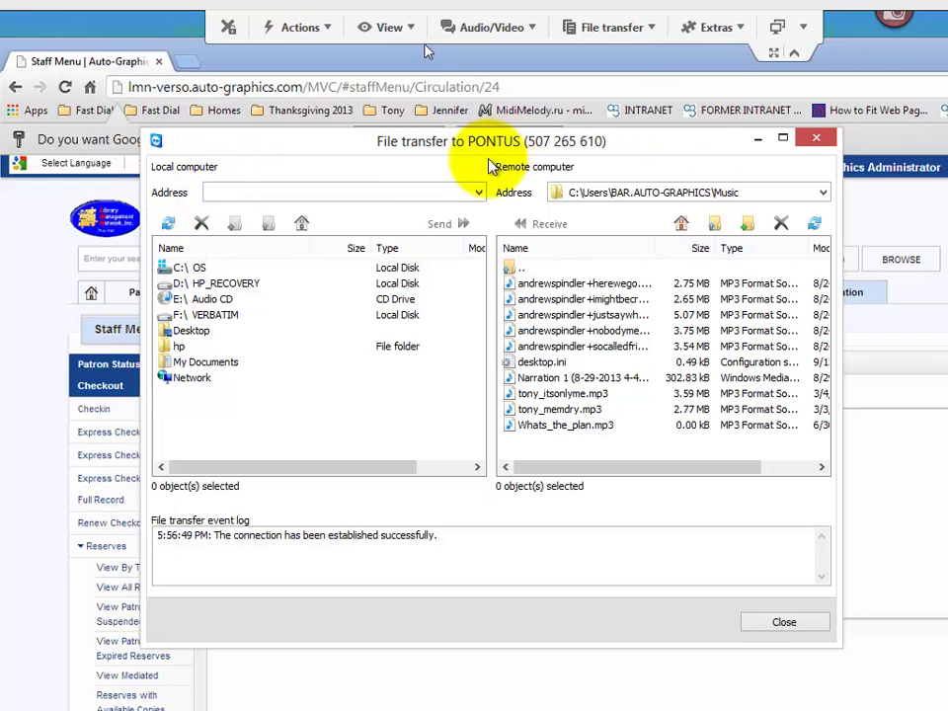
double_click(187, 268)
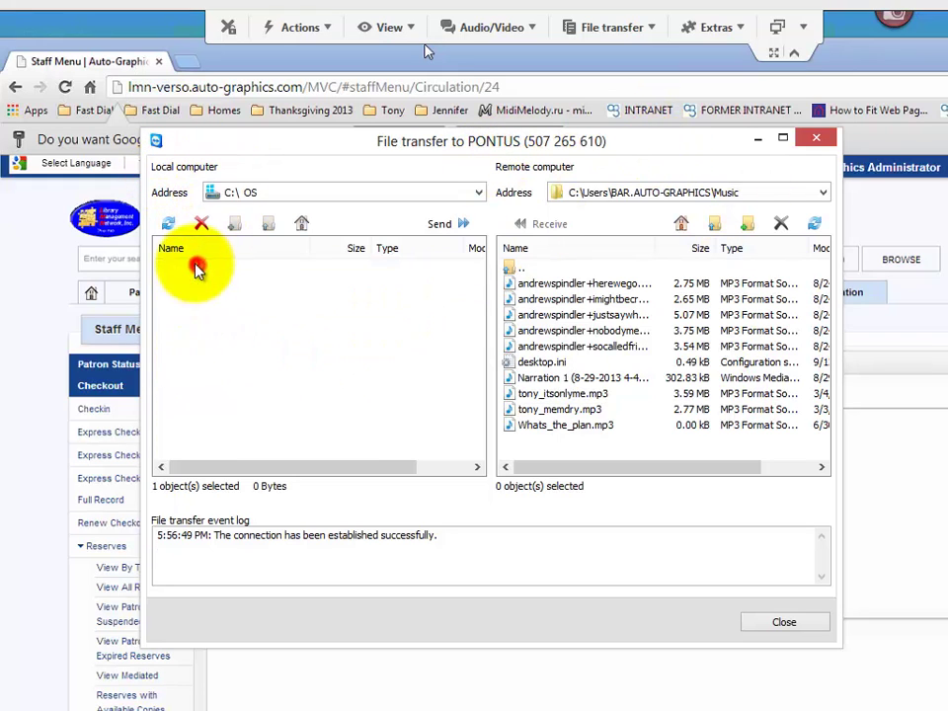
drag(468, 296, 454, 456)
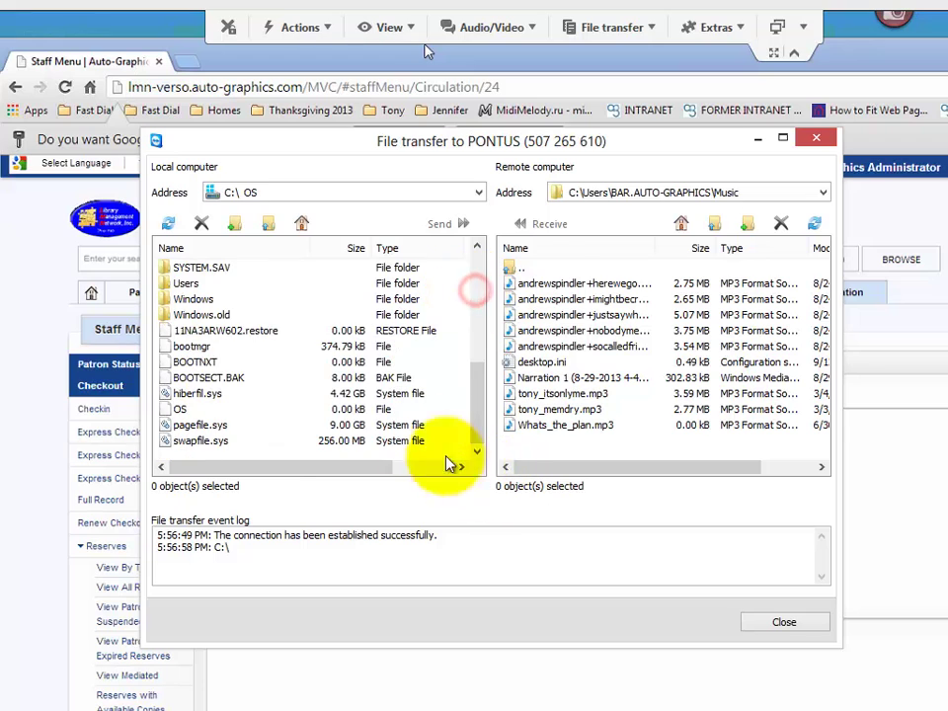
click(424, 441)
- Switch the remote pane to the partner's Desktop folder
click(691, 193)
click(573, 418)
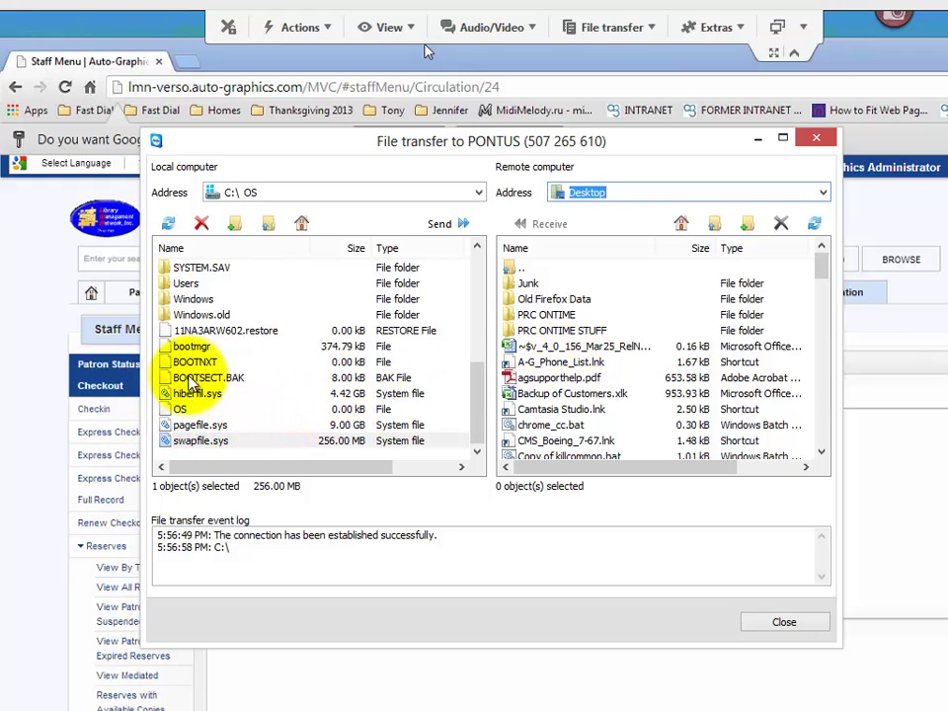
click(194, 362)
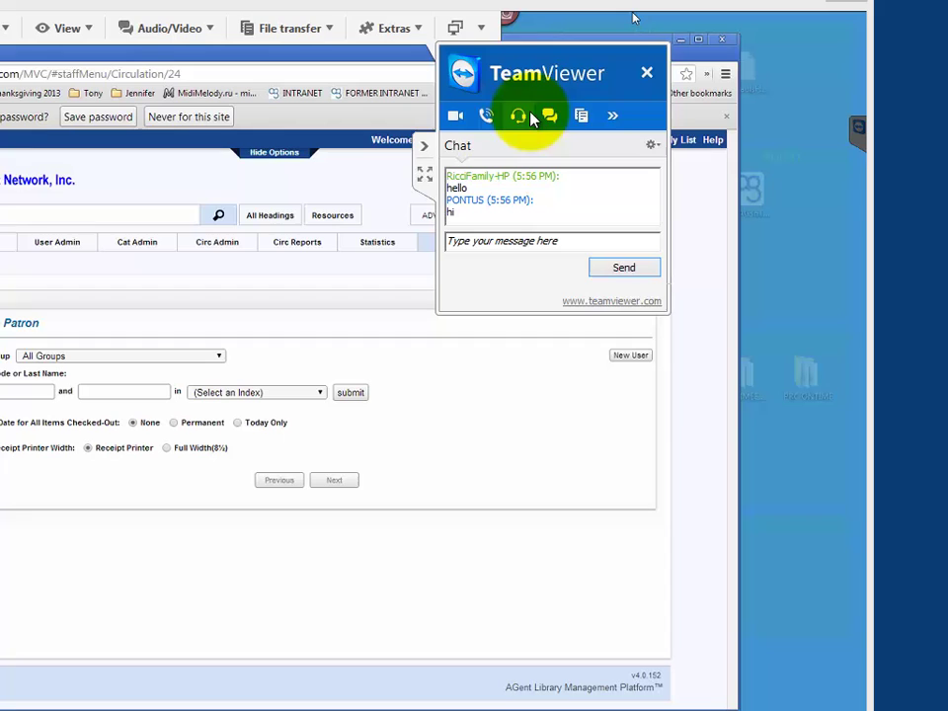
- Open the » menu to show Session list and Scaling options
click(617, 117)
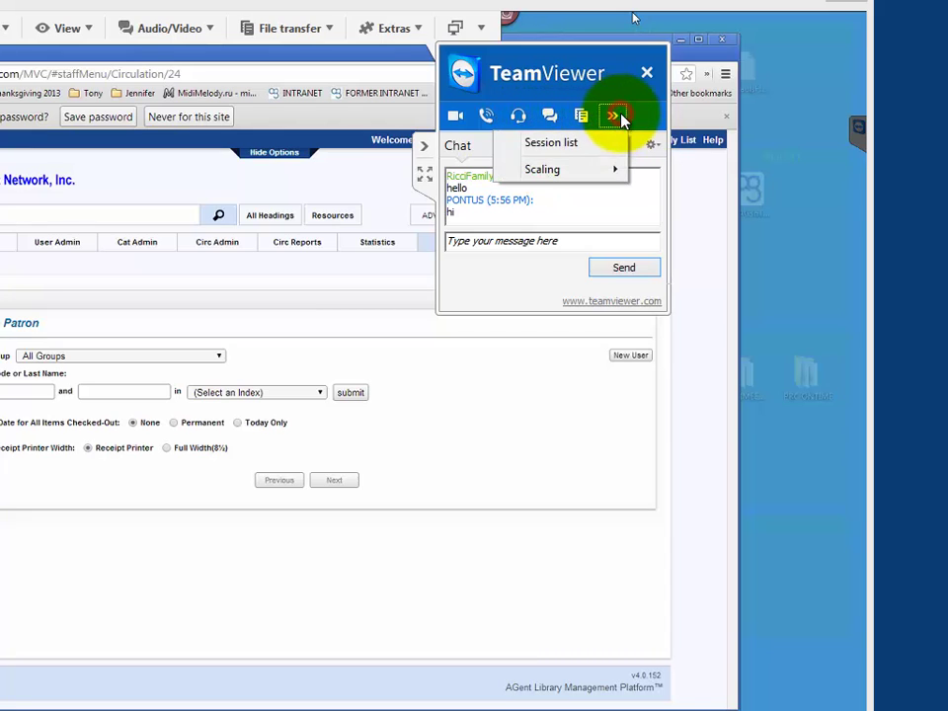
mouse_move(559, 186)
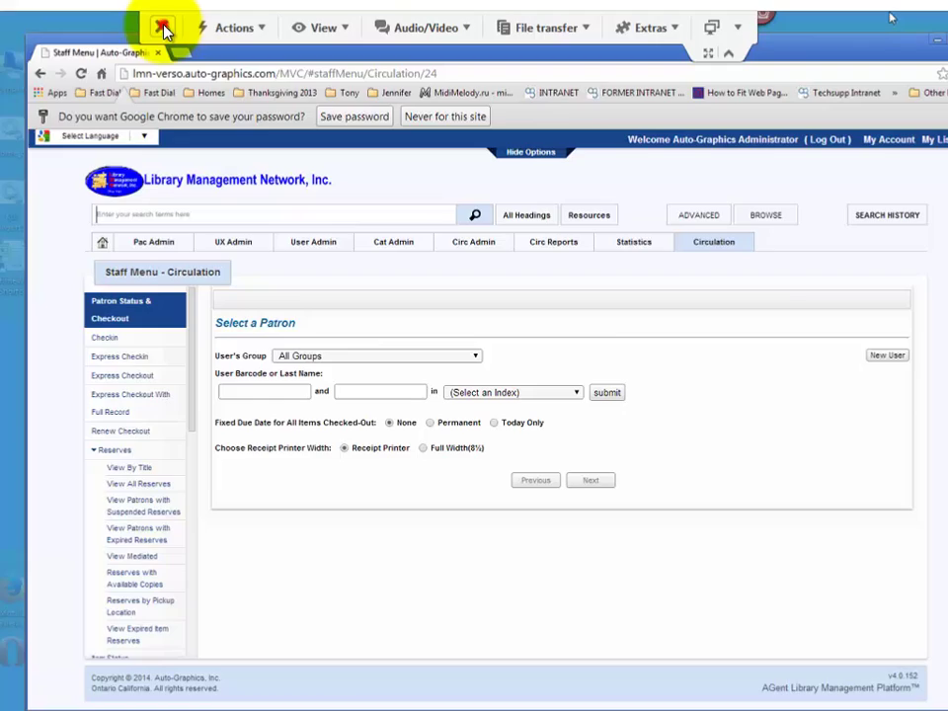
- End the remote session and save the connection comment 'Fixed AGCAT'
click(80, 150)
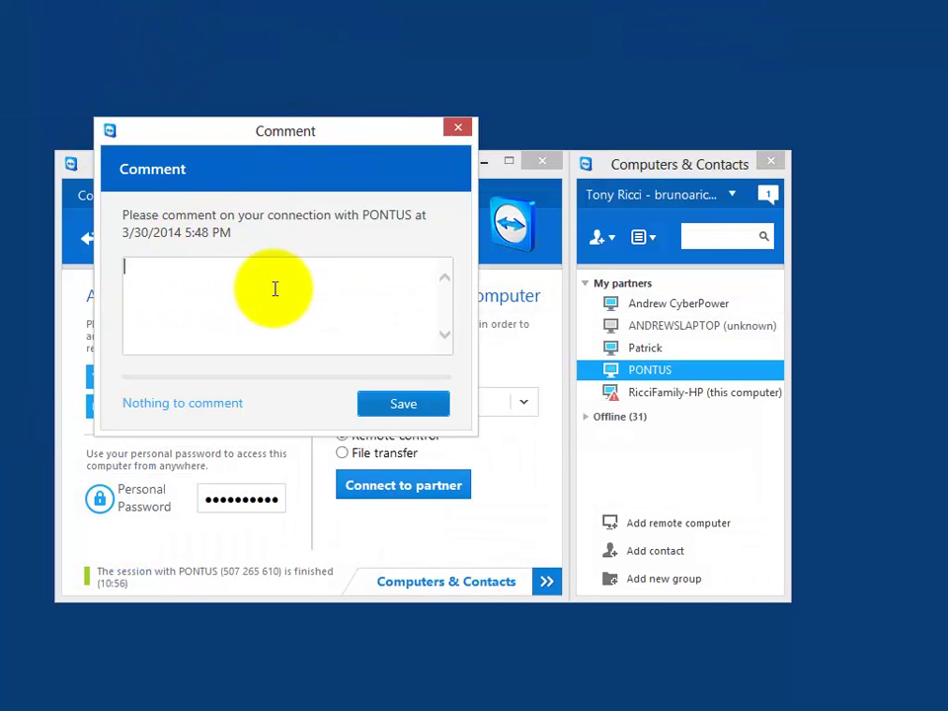
text(Fixeed AGCAT)
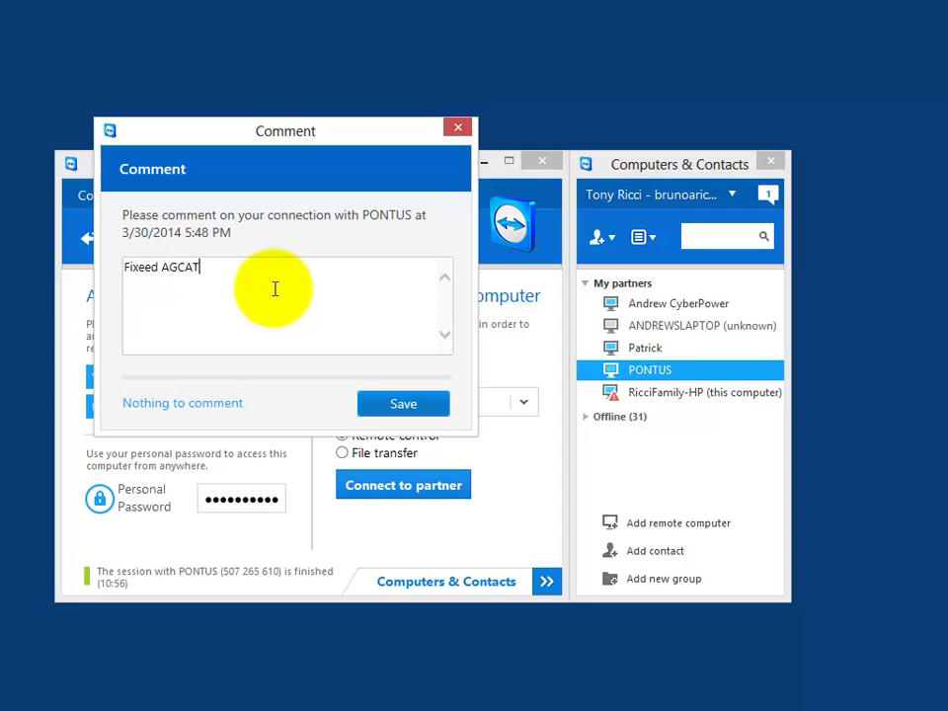
click(153, 268)
key(BackSpace)
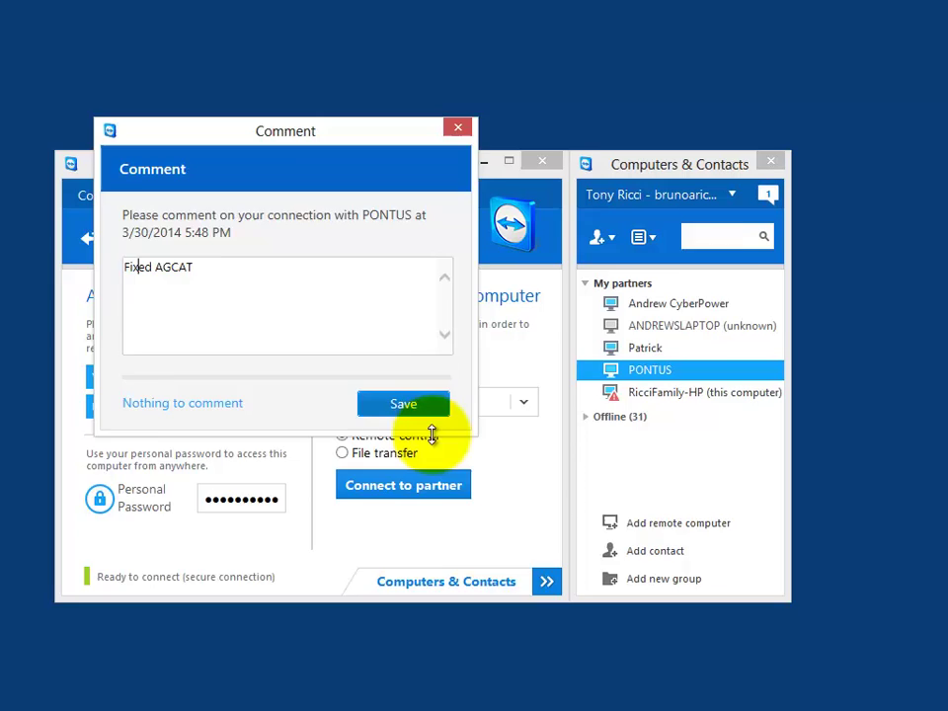
click(420, 405)
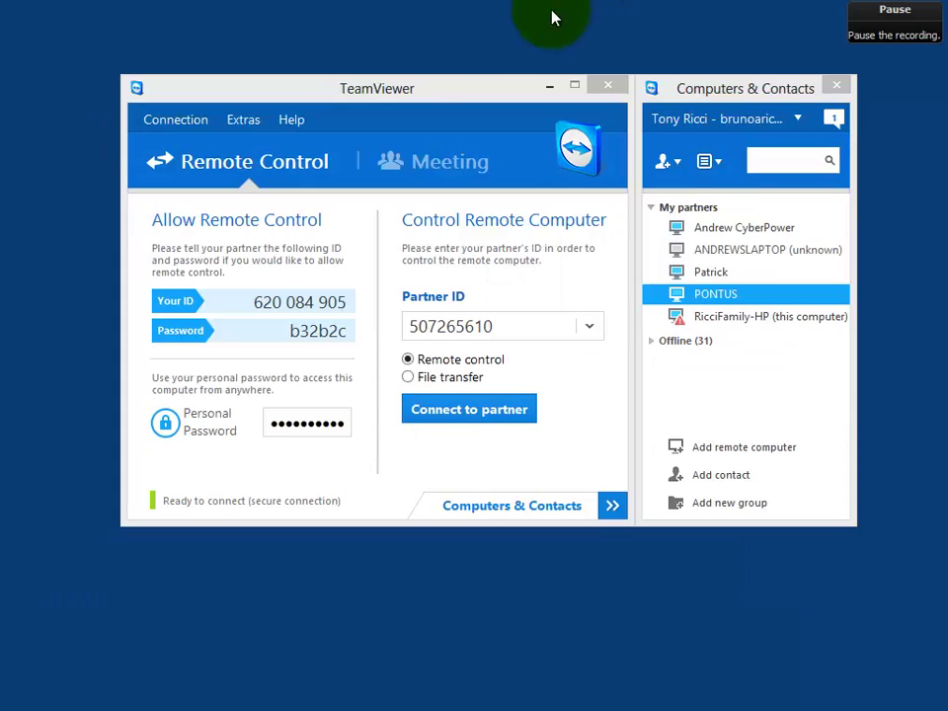
- Create a session code for the partner's e-mail address and start the invitation
click(667, 161)
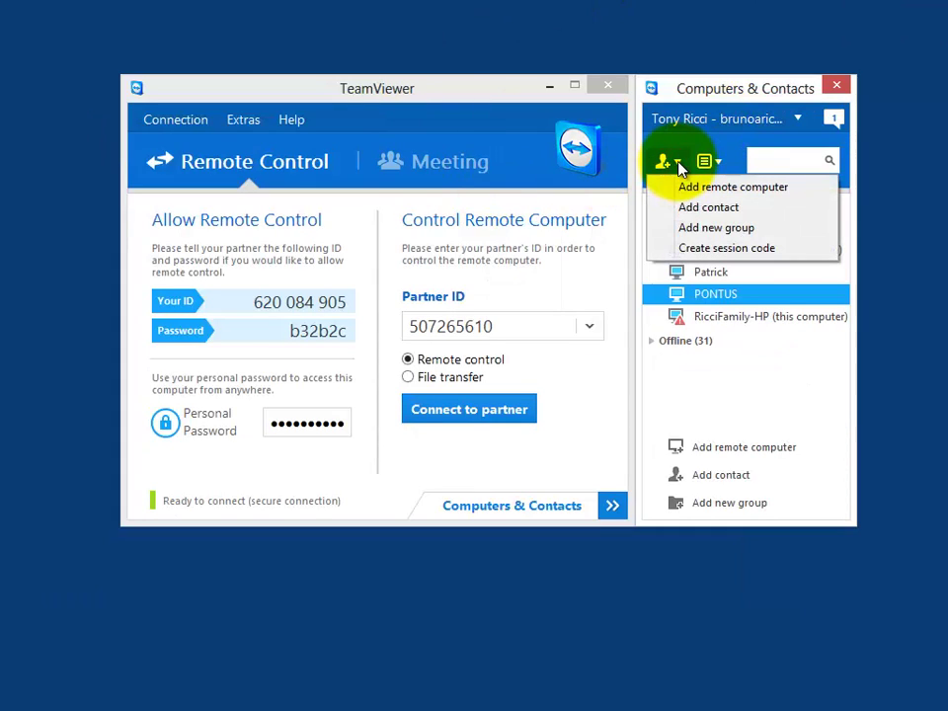
click(736, 249)
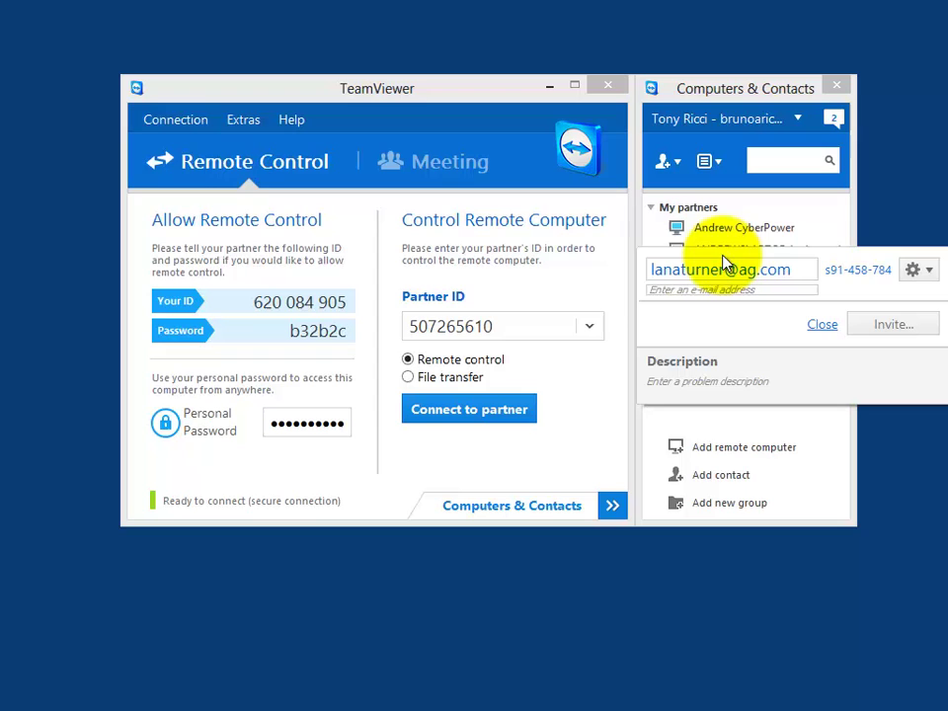
click(871, 324)
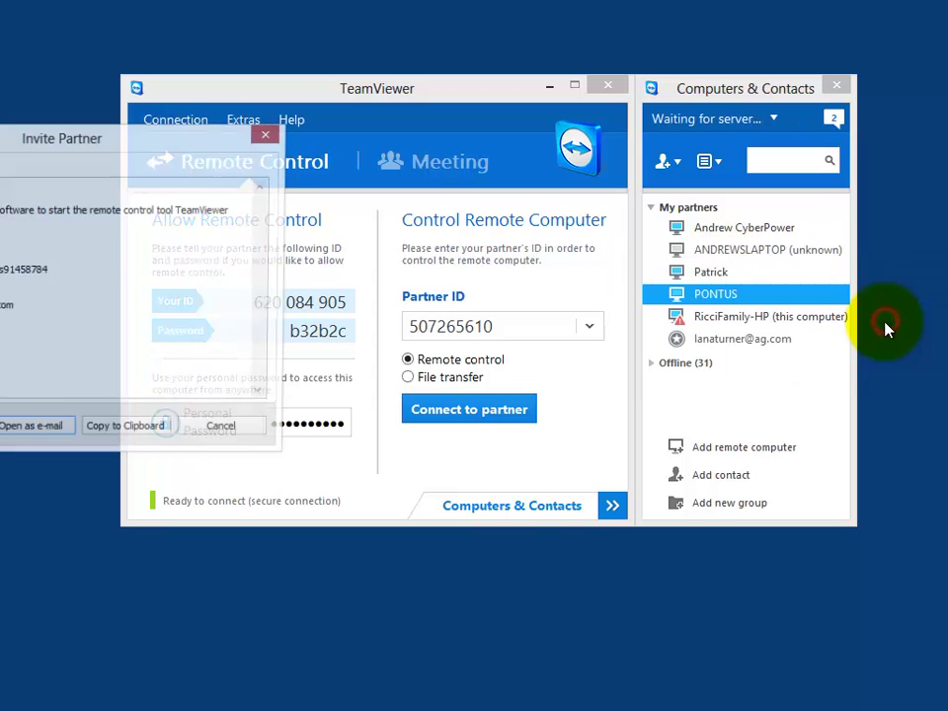
- Centre the Invite Partner message window and select the download link in its text
drag(55, 140, 432, 148)
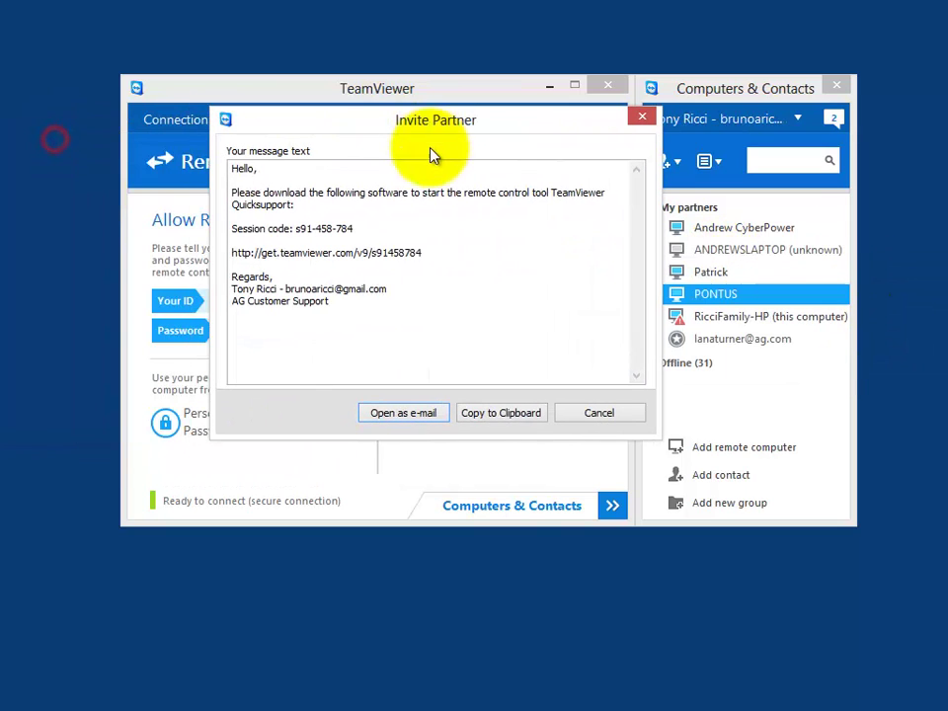
click(456, 246)
drag(231, 253, 507, 255)
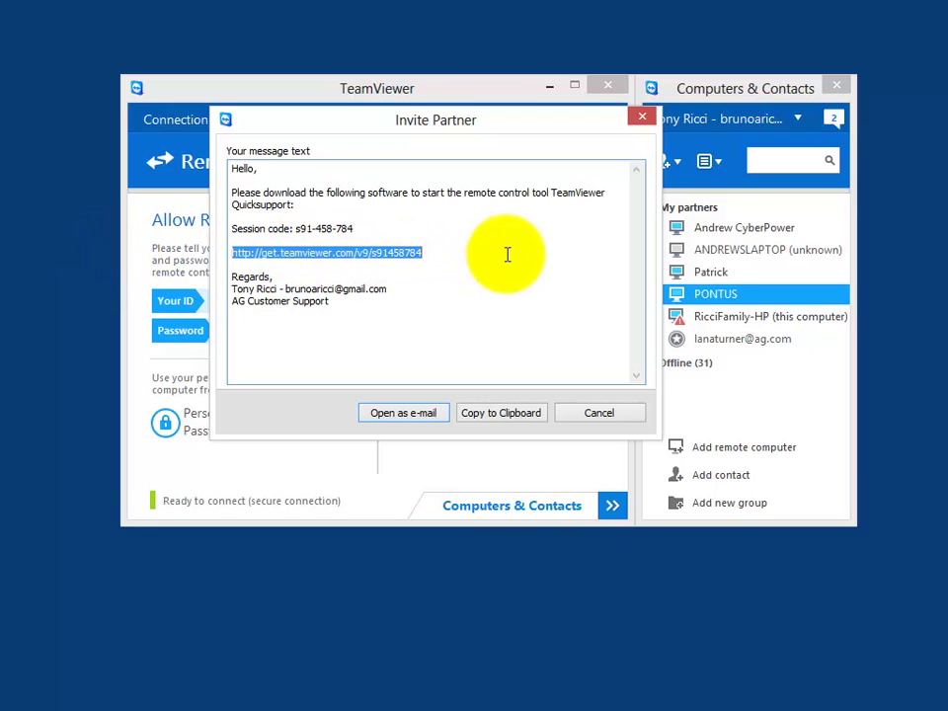
click(603, 417)
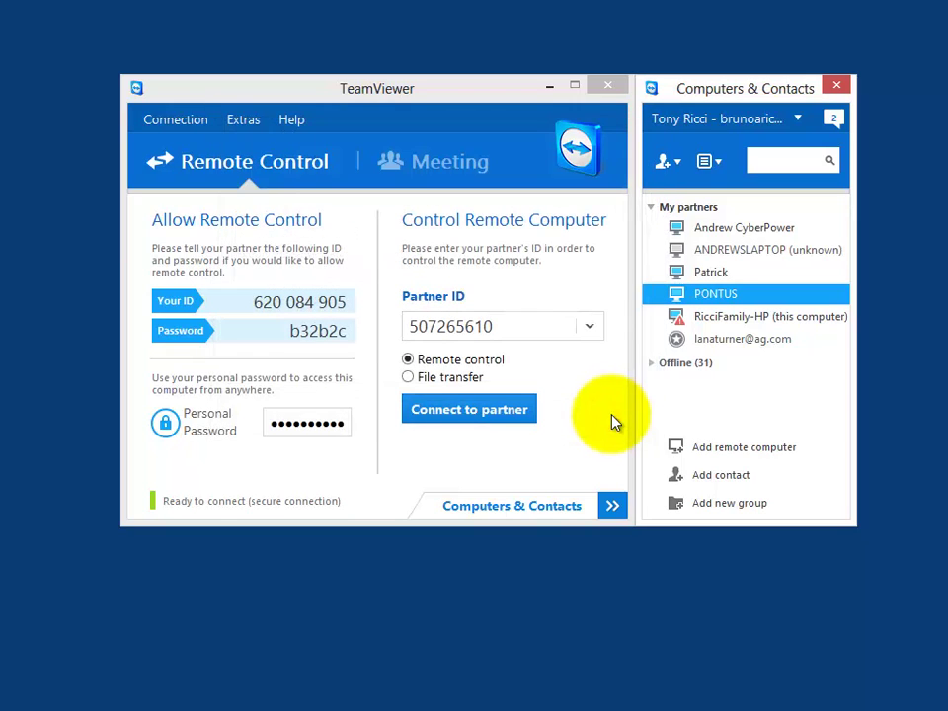